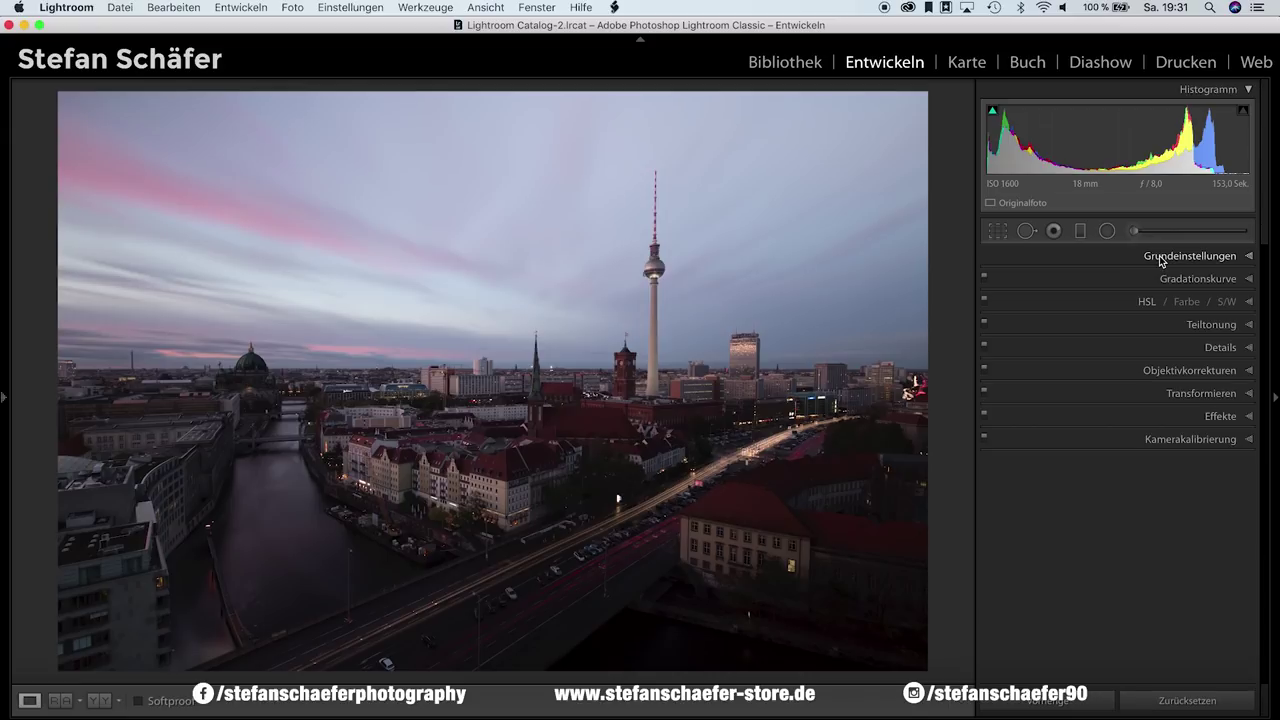
# Enable the Nikon 14-24mm lens profile correction and chromatic aberration removal
pyautogui.click(1188, 370)
pyautogui.click(1036, 431)
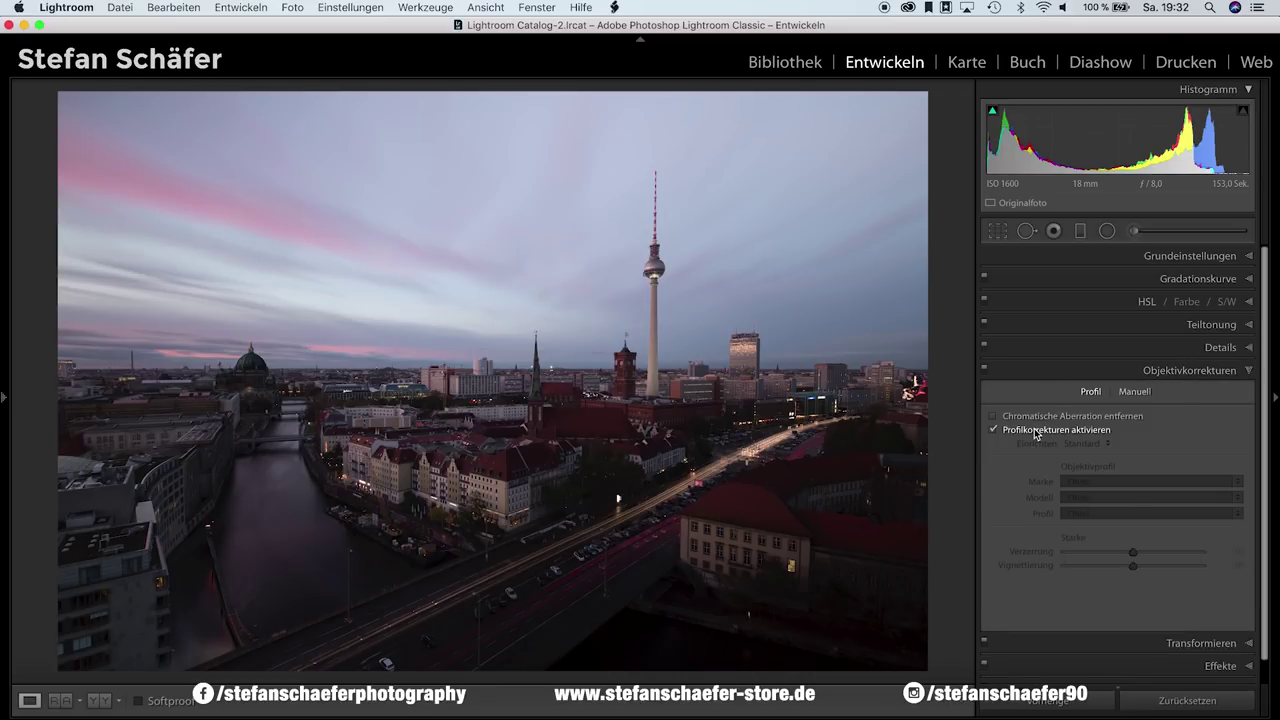
pyautogui.click(1031, 417)
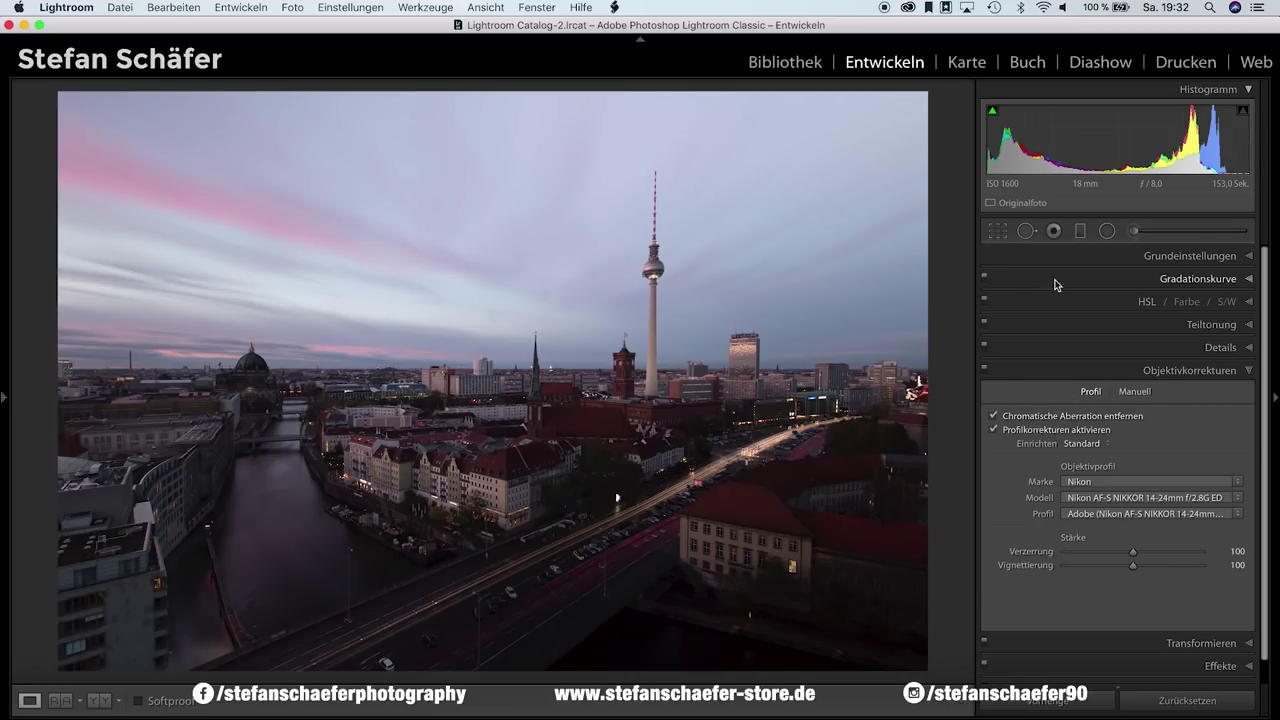
pyautogui.click(1110, 256)
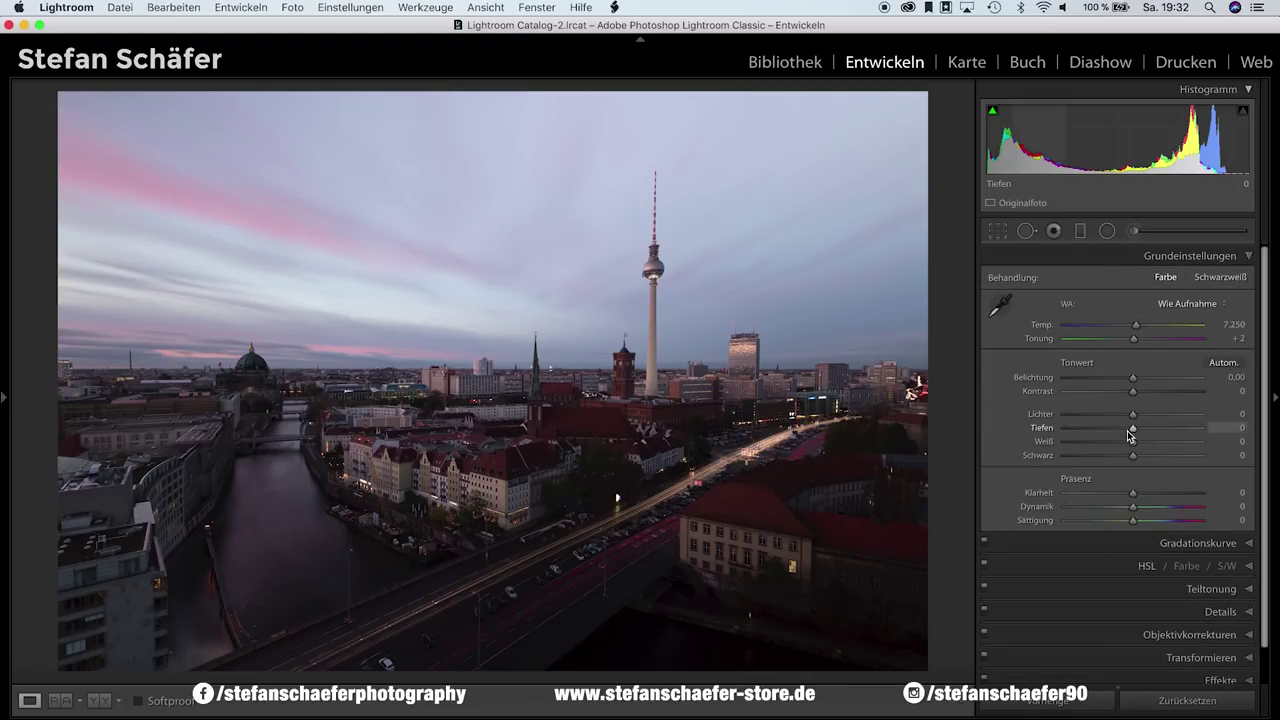
# Raise Shadows (Tiefen) to +45 and lower Highlights (Lichter) to −50
pyautogui.moveTo(1133, 430); pyautogui.dragTo(1157, 430)
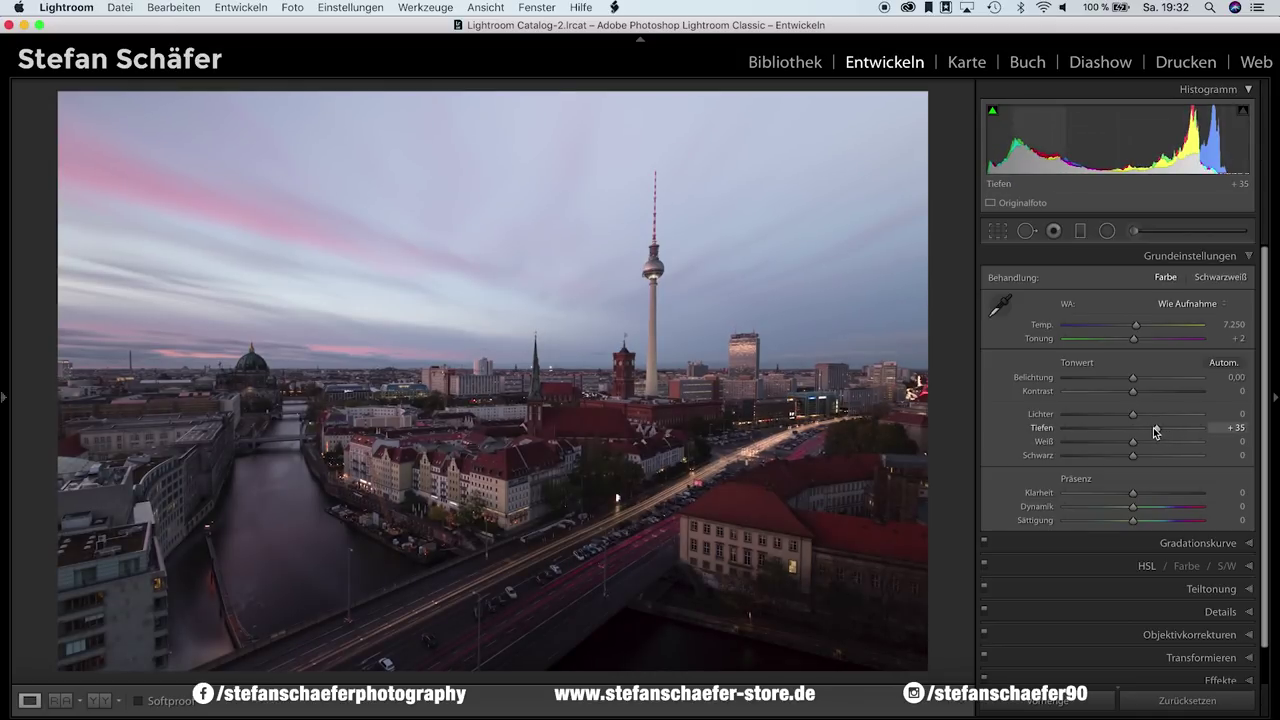
pyautogui.moveTo(1158, 431)
pyautogui.mouseDown()
pyautogui.moveTo(1224, 429)
pyautogui.moveTo(1163, 433)
pyautogui.mouseUp()
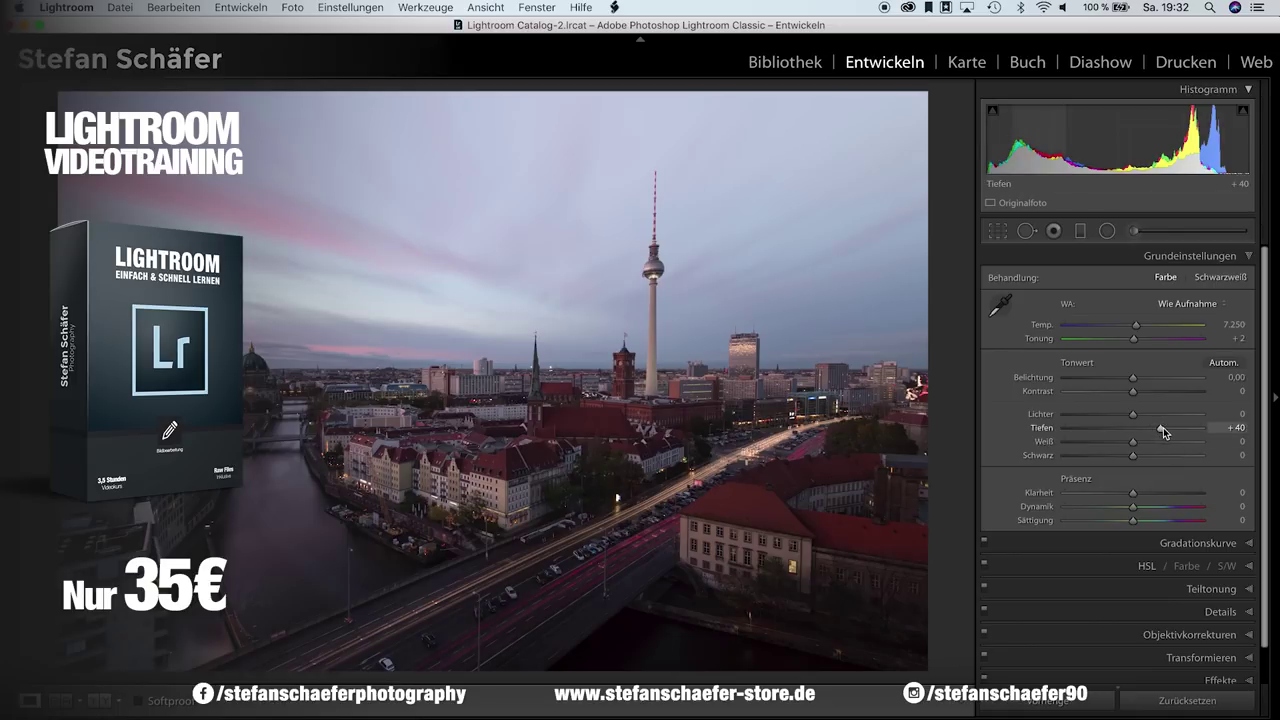
pyautogui.moveTo(1164, 427); pyautogui.dragTo(1165, 427)
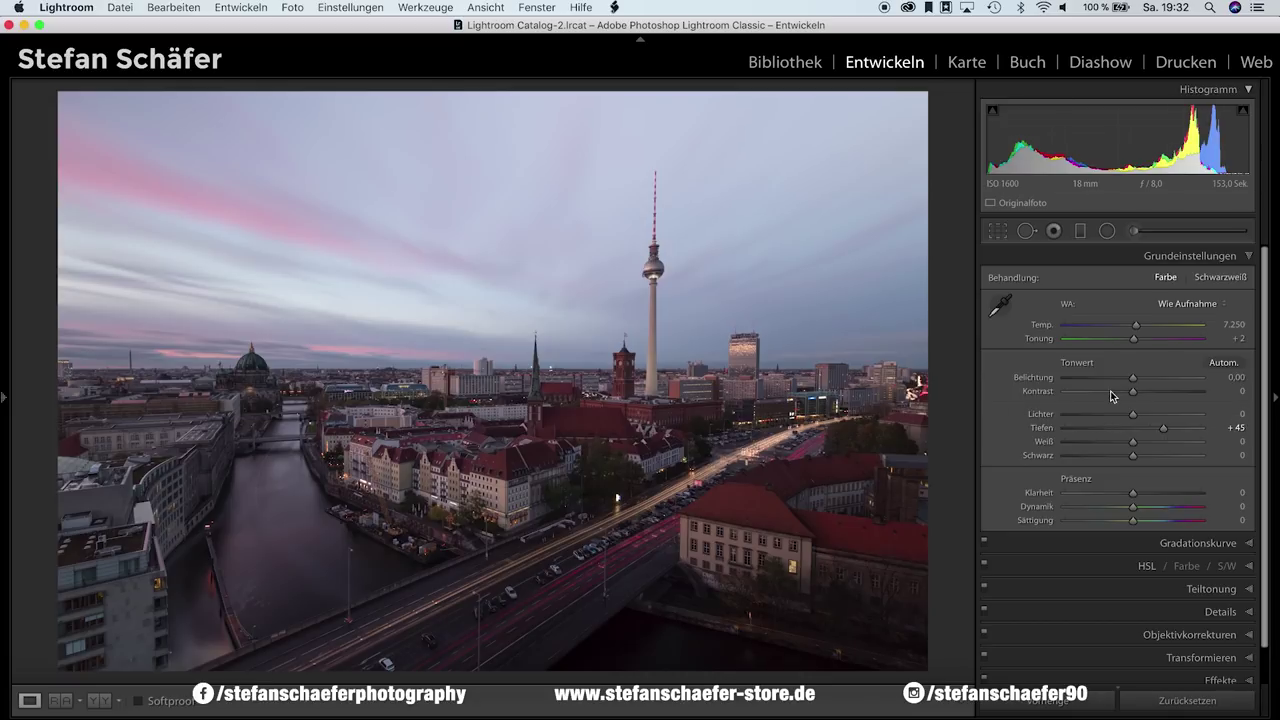
pyautogui.moveTo(1135, 417); pyautogui.dragTo(1107, 418)
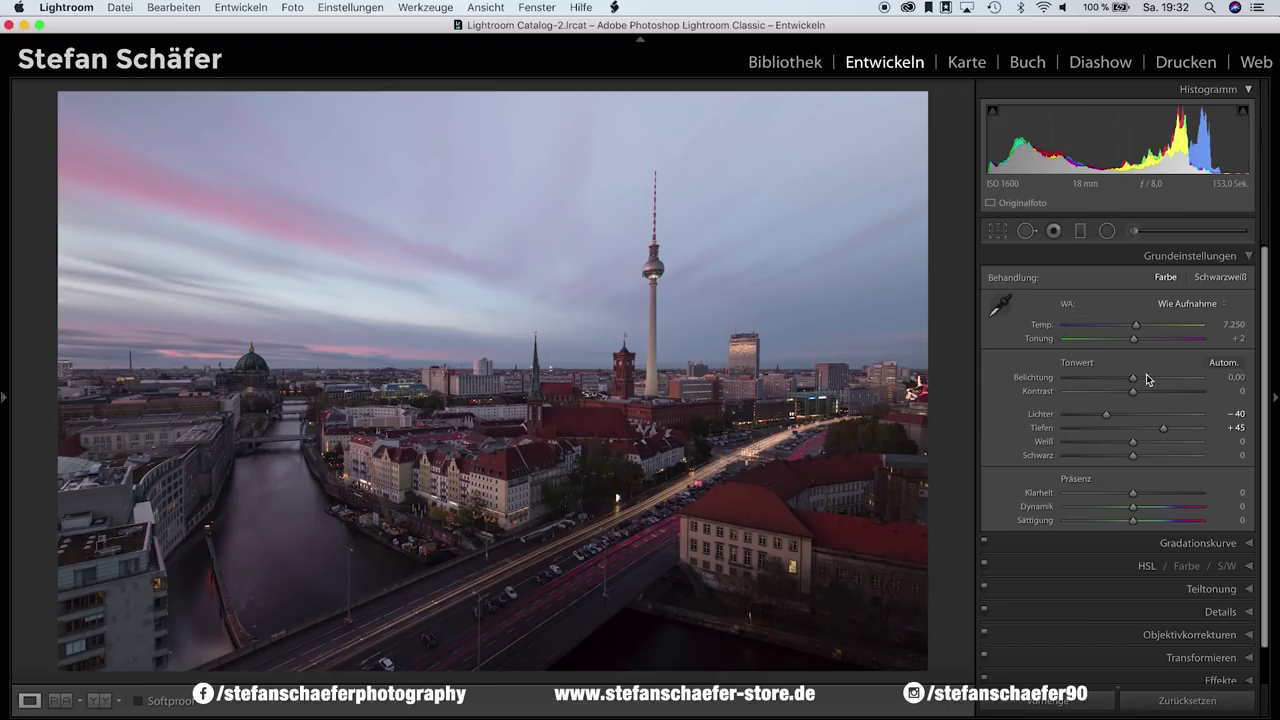
pyautogui.moveTo(1106, 418); pyautogui.dragTo(1098, 421)
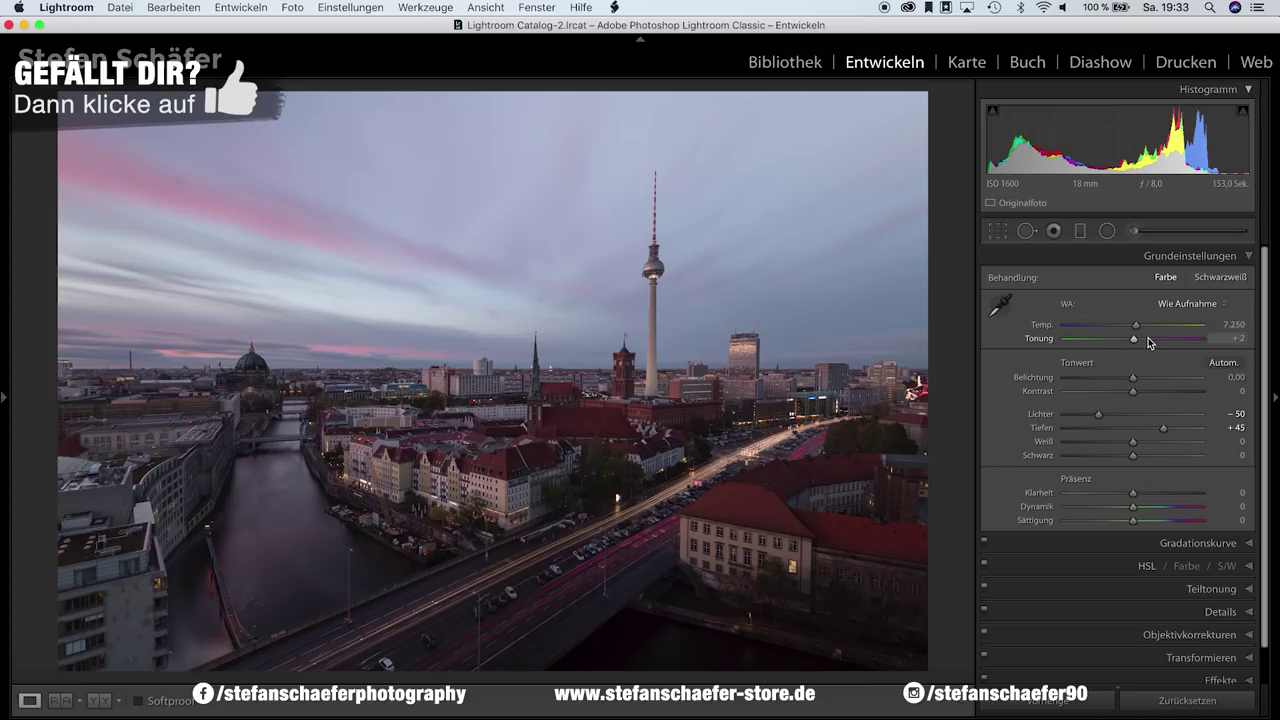
# Set white balance Temperature to 8,406 and Tint (Tonung) to +8
pyautogui.moveTo(1137, 329); pyautogui.dragTo(1150, 328)
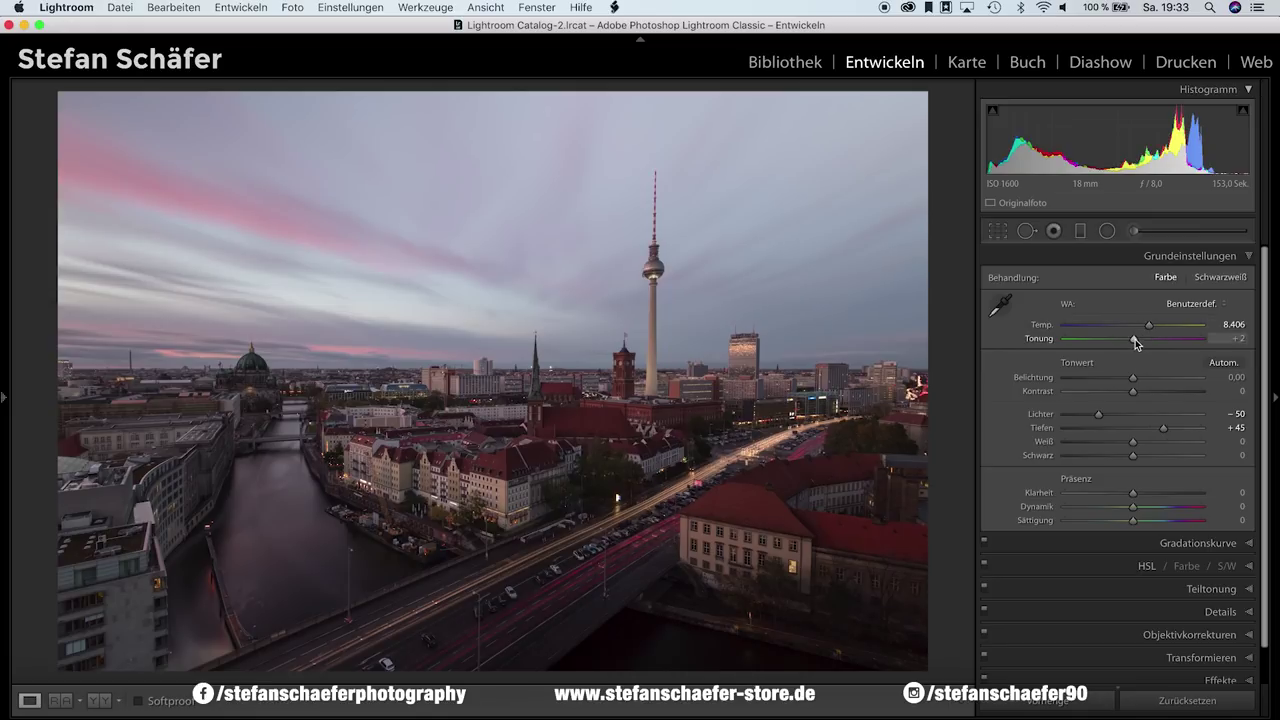
pyautogui.moveTo(1136, 338); pyautogui.dragTo(1139, 345)
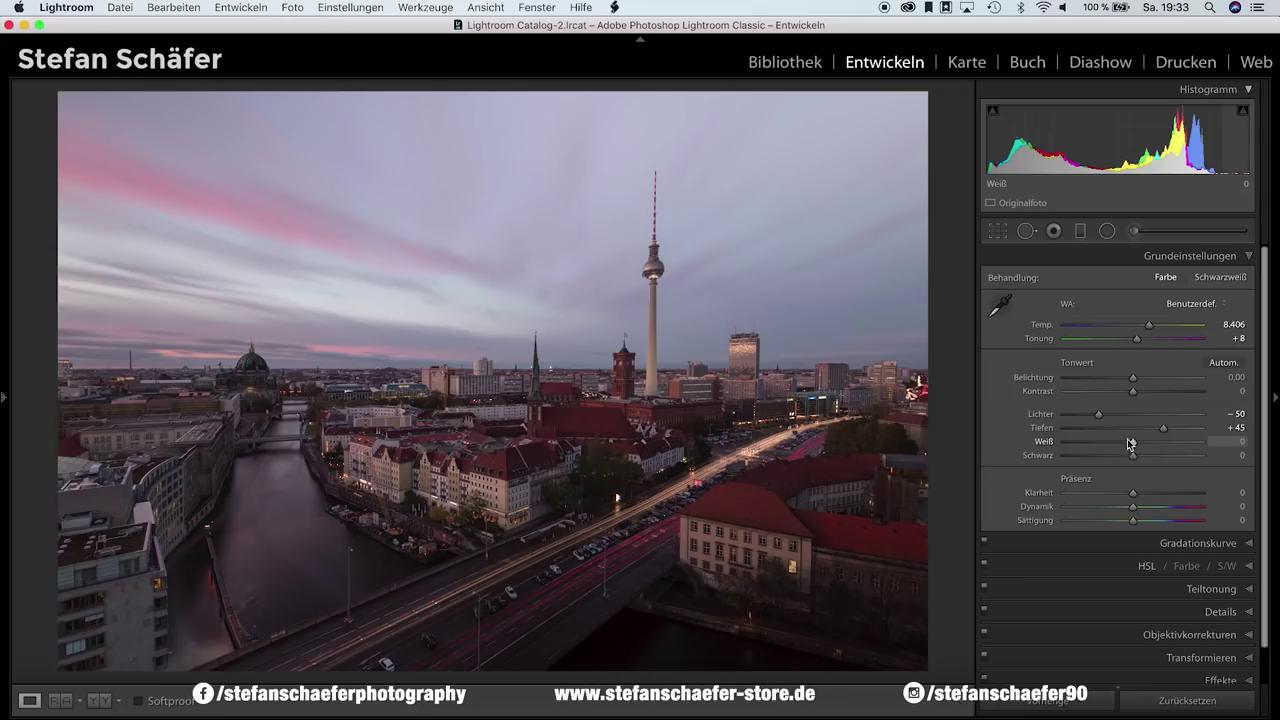
# Set Whites to +9 and Blacks to −5 without clipping, and Clarity to +10
pyautogui.press('alt')
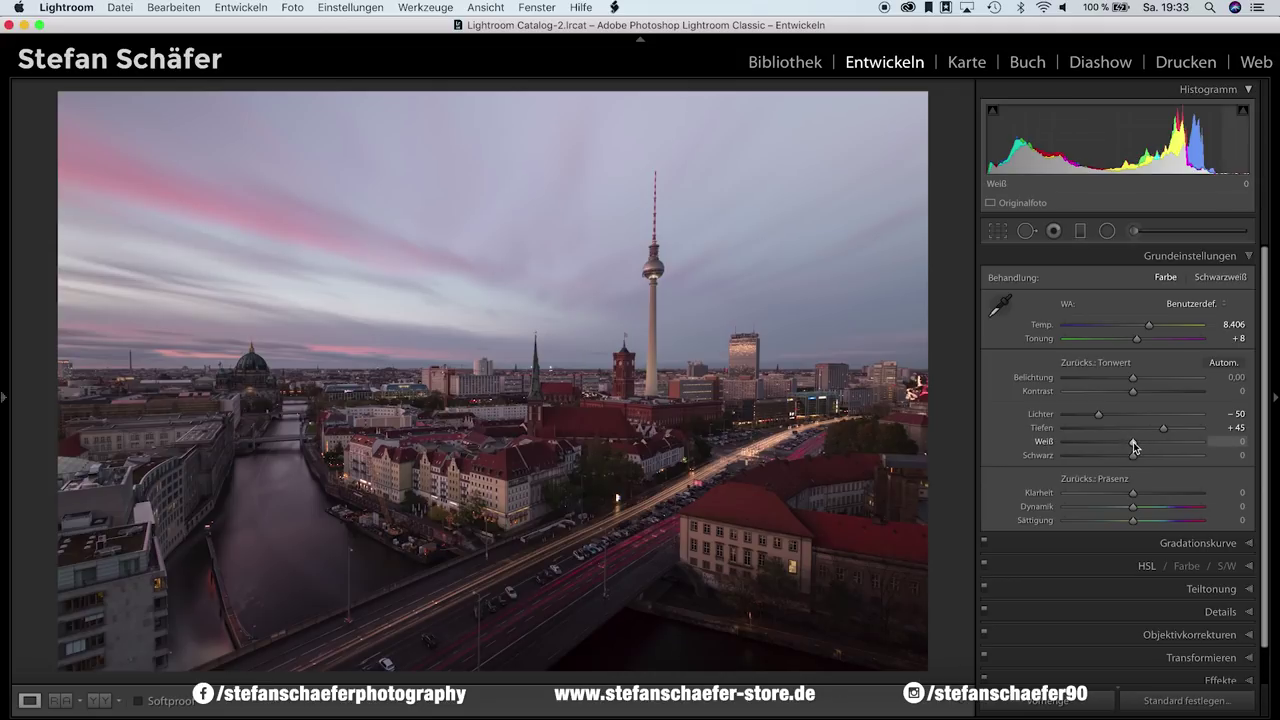
pyautogui.moveTo(1133, 445); pyautogui.dragTo(1139, 445)
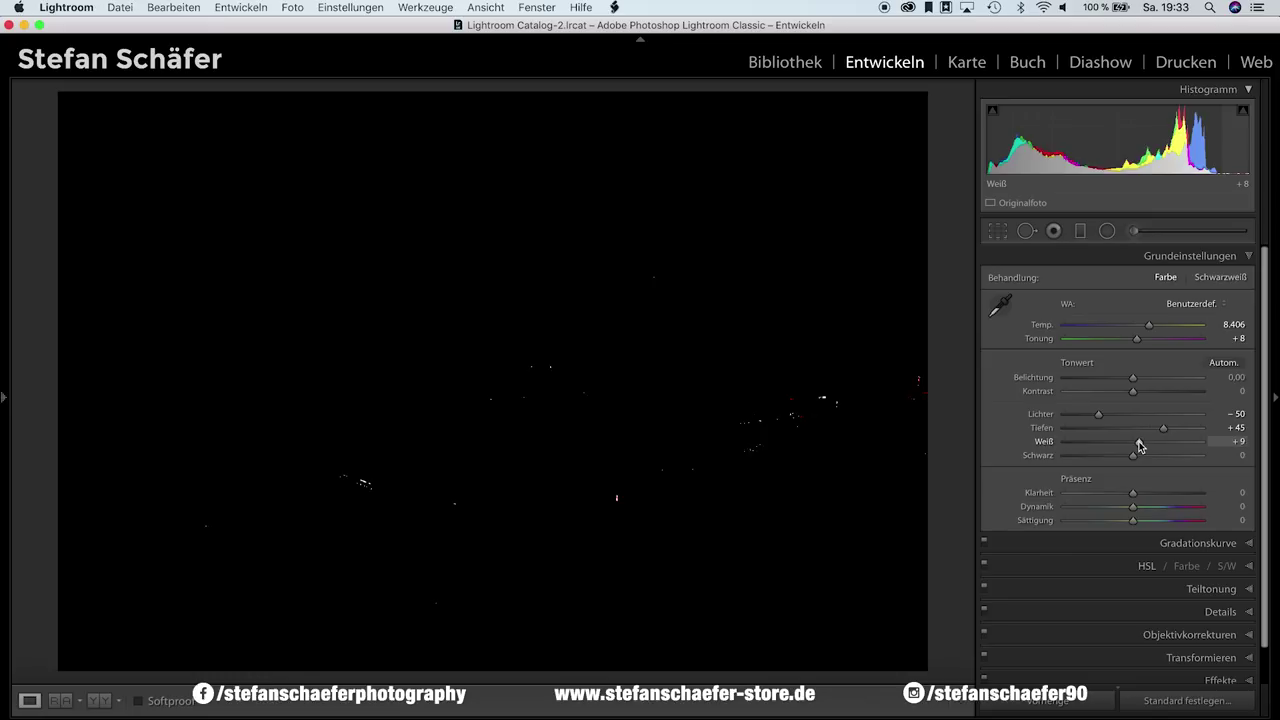
pyautogui.moveTo(1139, 445); pyautogui.dragTo(1139, 445)
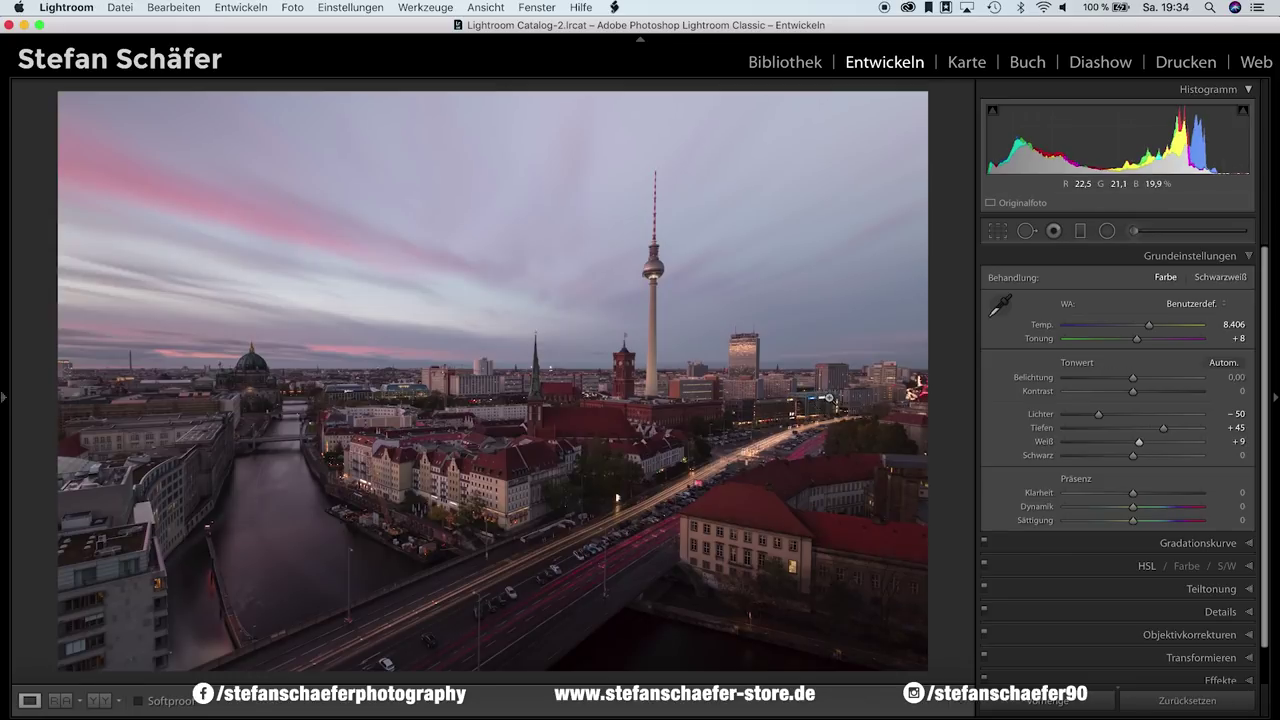
pyautogui.click(824, 397)
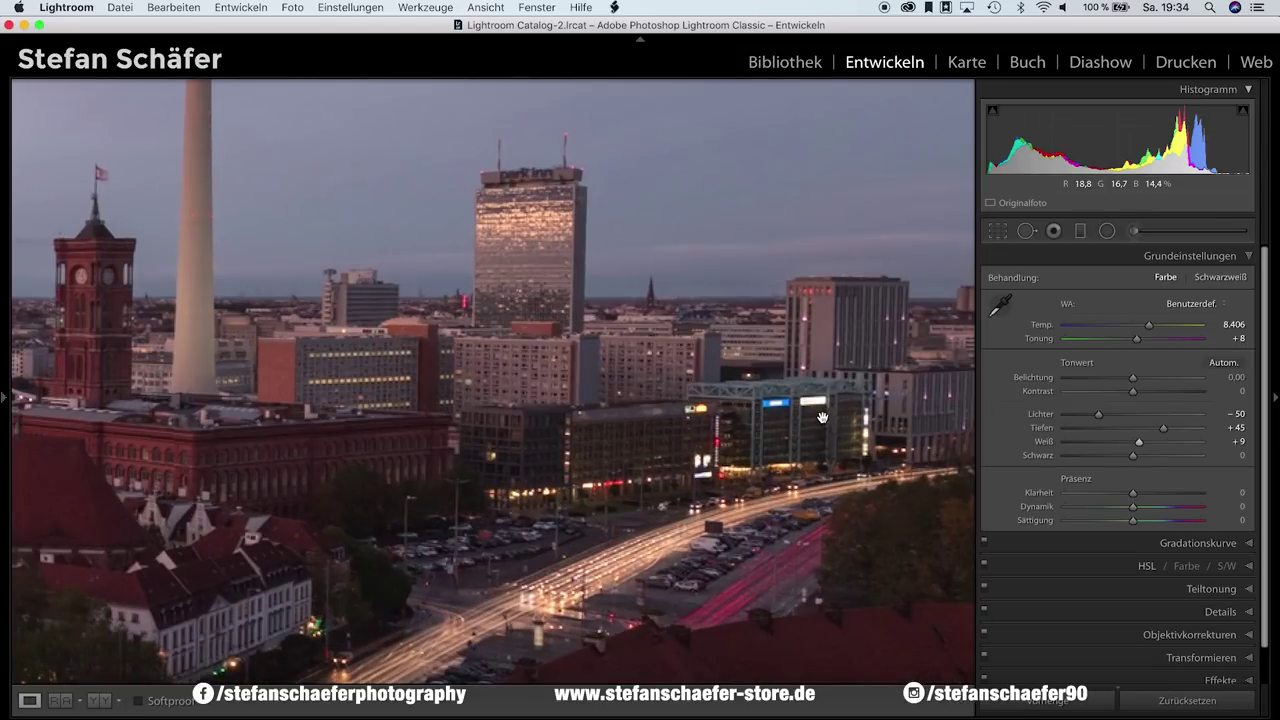
pyautogui.click(823, 420)
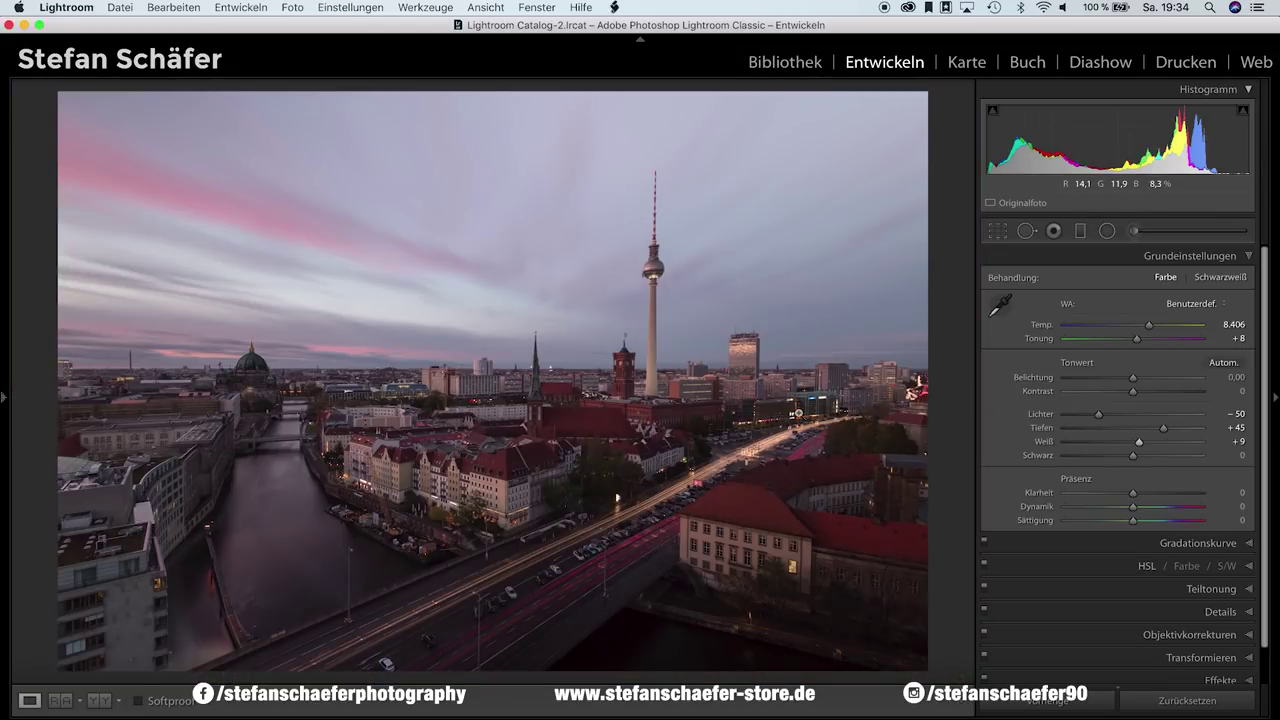
pyautogui.moveTo(1133, 455); pyautogui.dragTo(1130, 461)
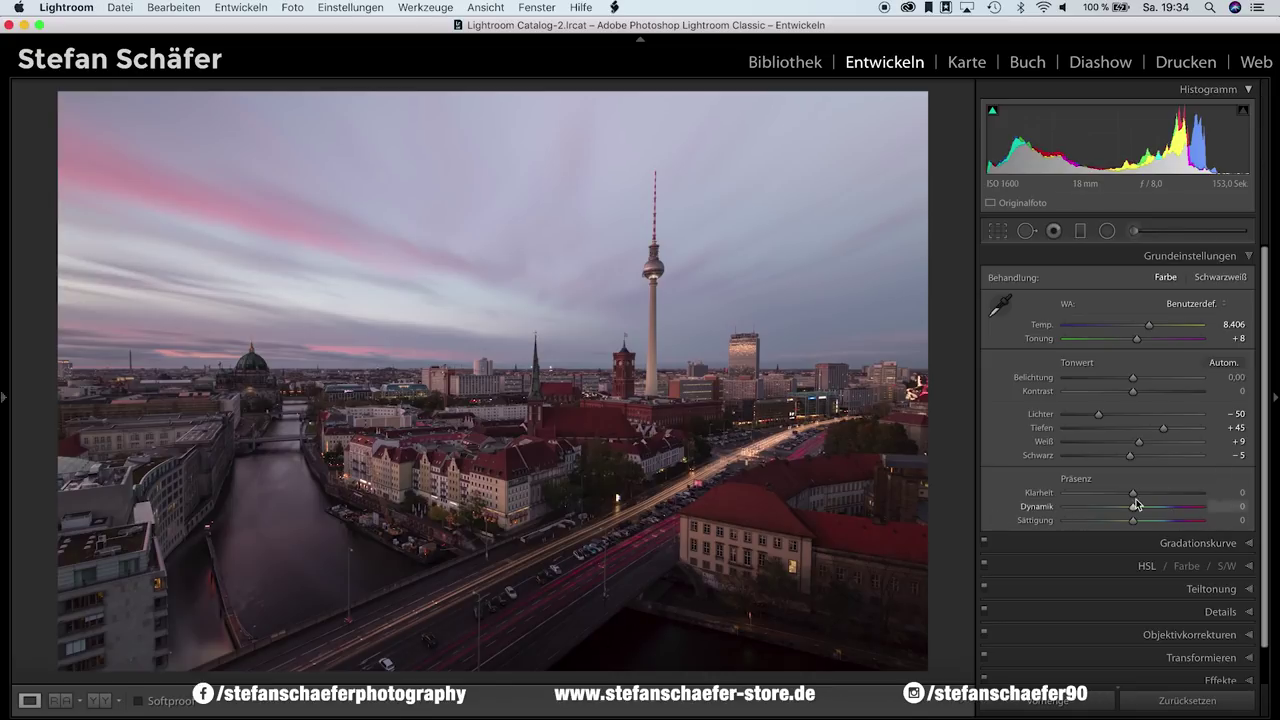
pyautogui.moveTo(1134, 493); pyautogui.dragTo(1144, 497)
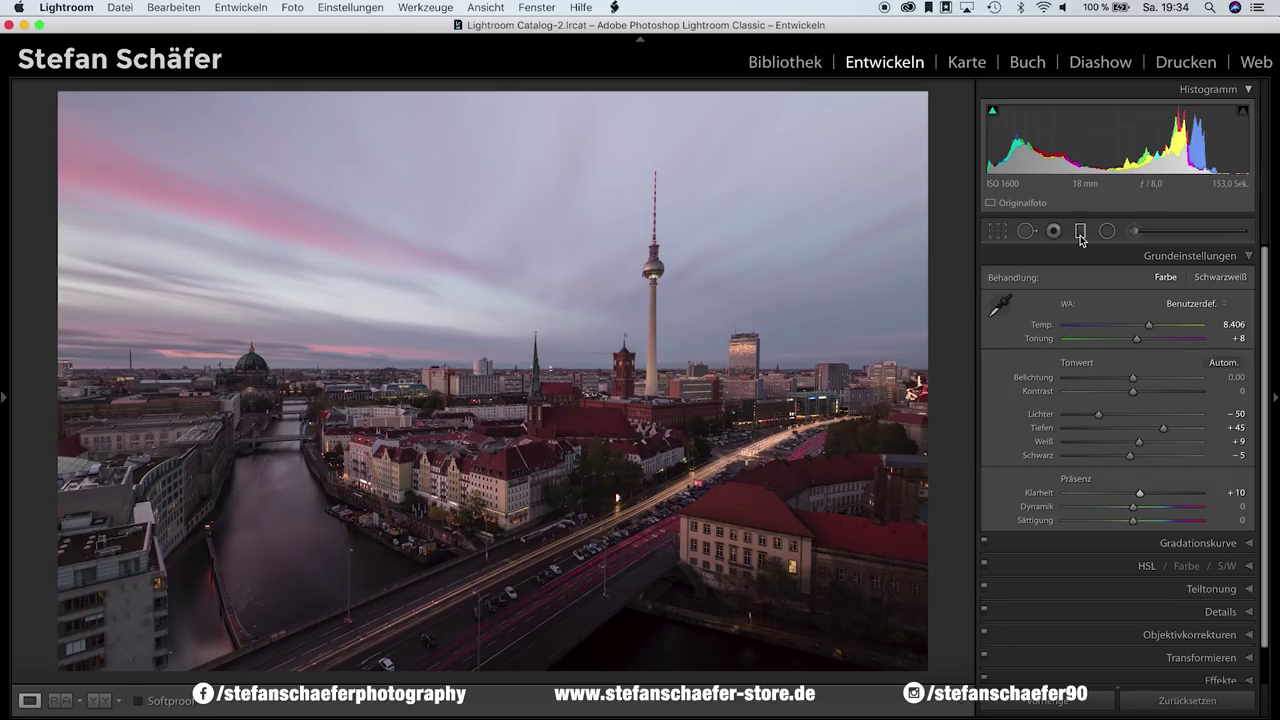
# Add a graduated filter at −0.79 exposure dragged down over the upper sky
pyautogui.click(1079, 232)
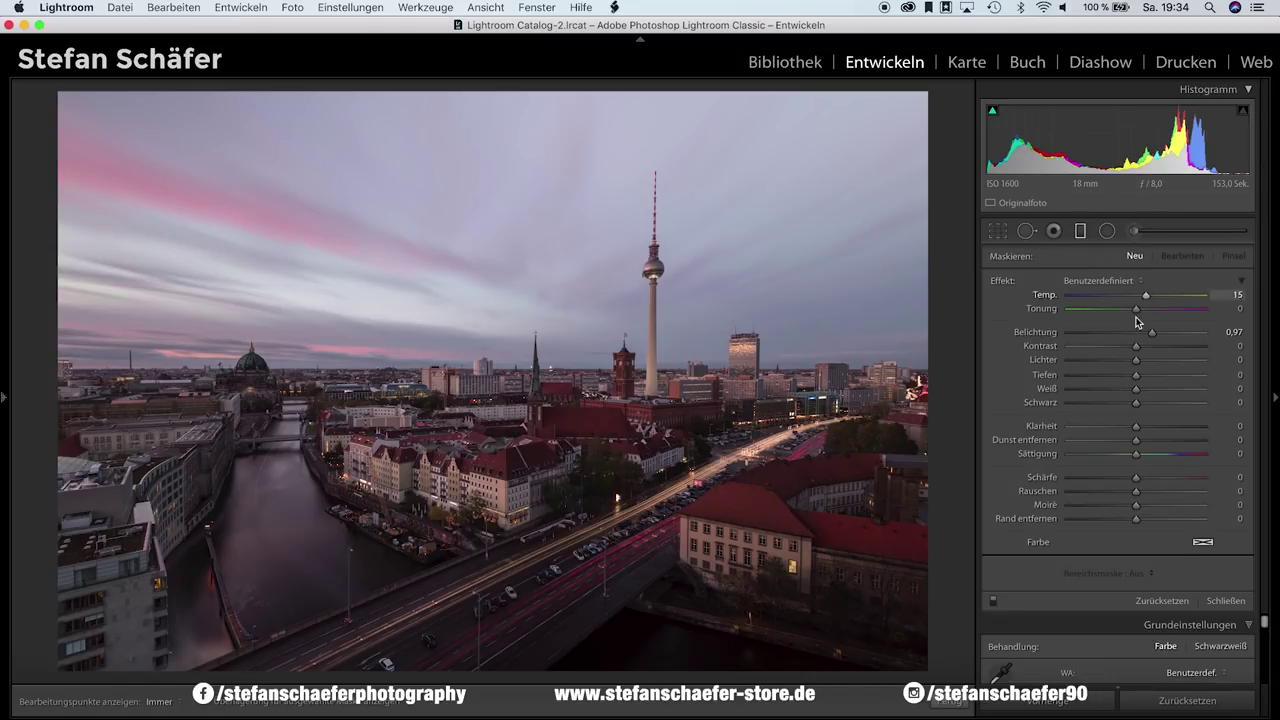
pyautogui.keyDown('alt'); pyautogui.click(1006, 282); pyautogui.keyUp('alt')
pyautogui.moveTo(1136, 332); pyautogui.dragTo(1122, 338)
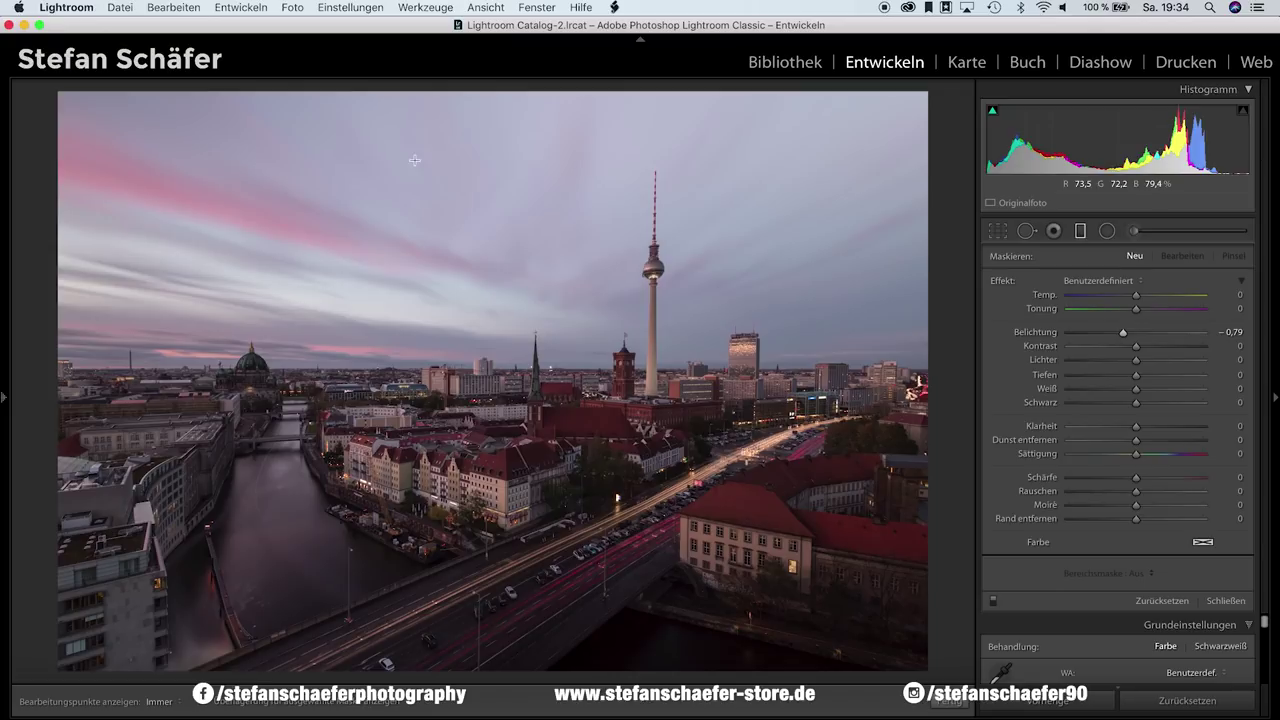
pyautogui.moveTo(385, 155); pyautogui.dragTo(371, 368)
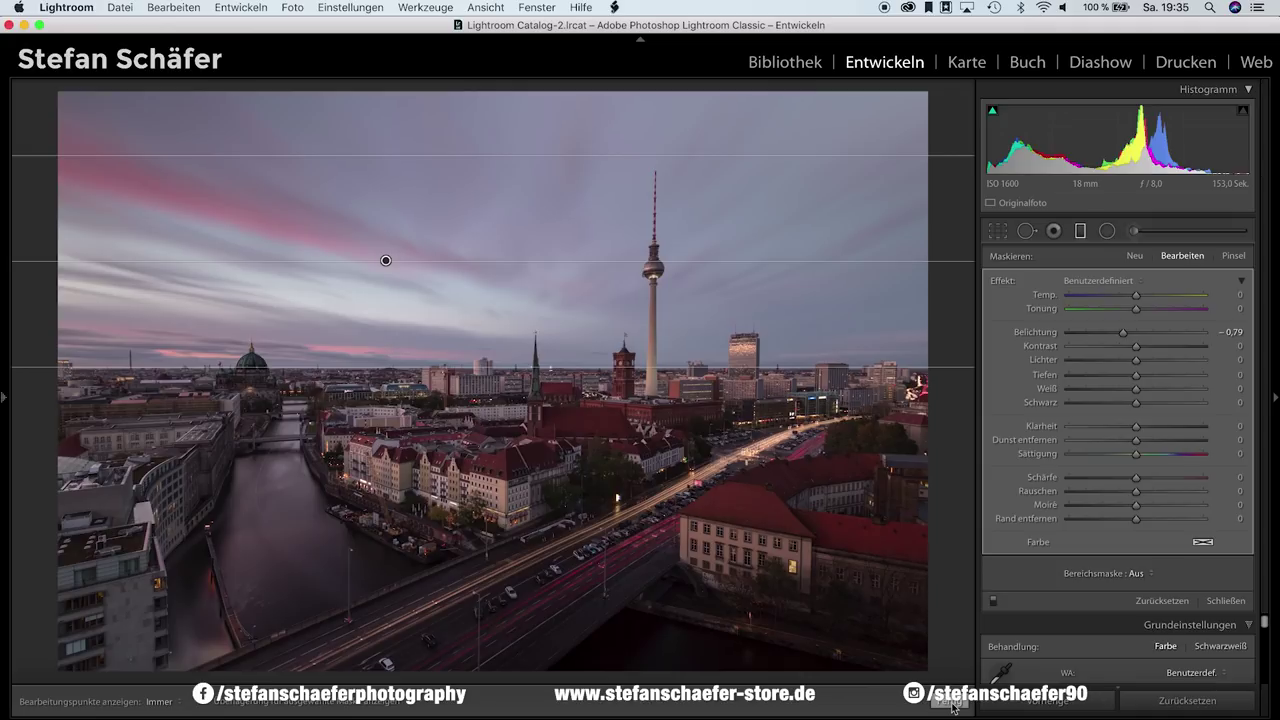
pyautogui.click(952, 704)
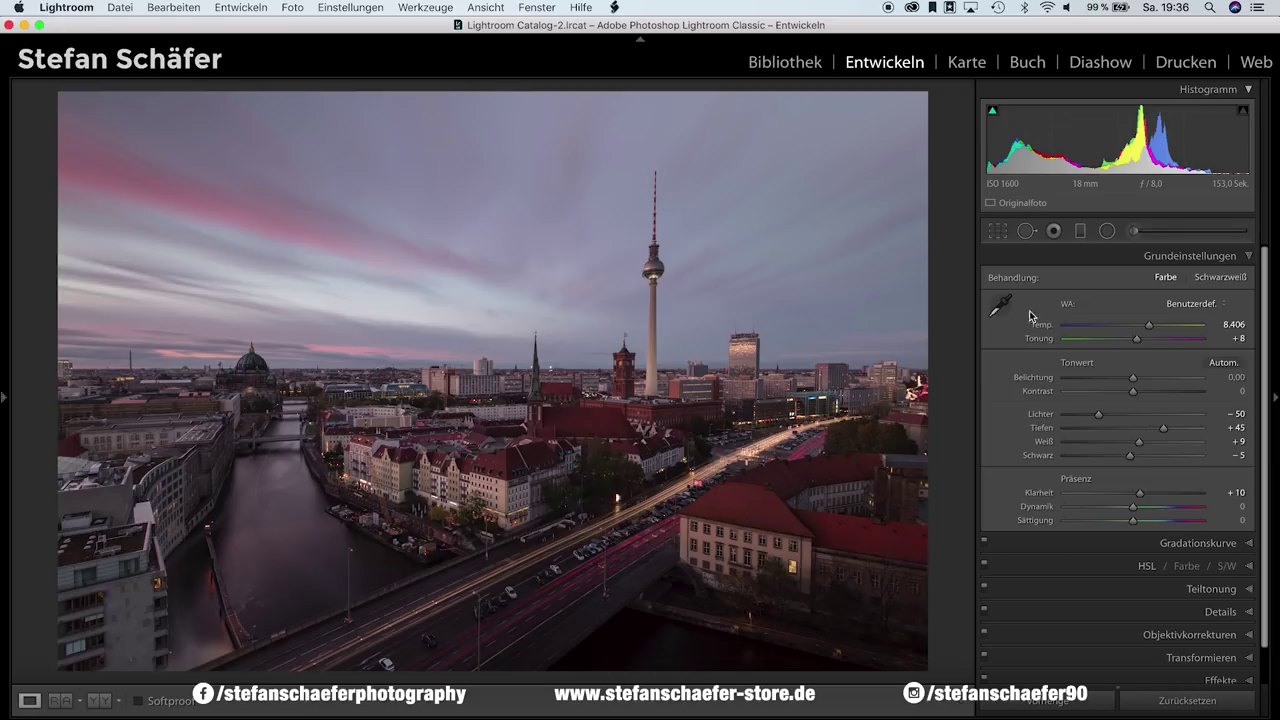
# Set Detail sharpening Amount to 80 and Masking to 54, then collapse the panel
pyautogui.click(1160, 611)
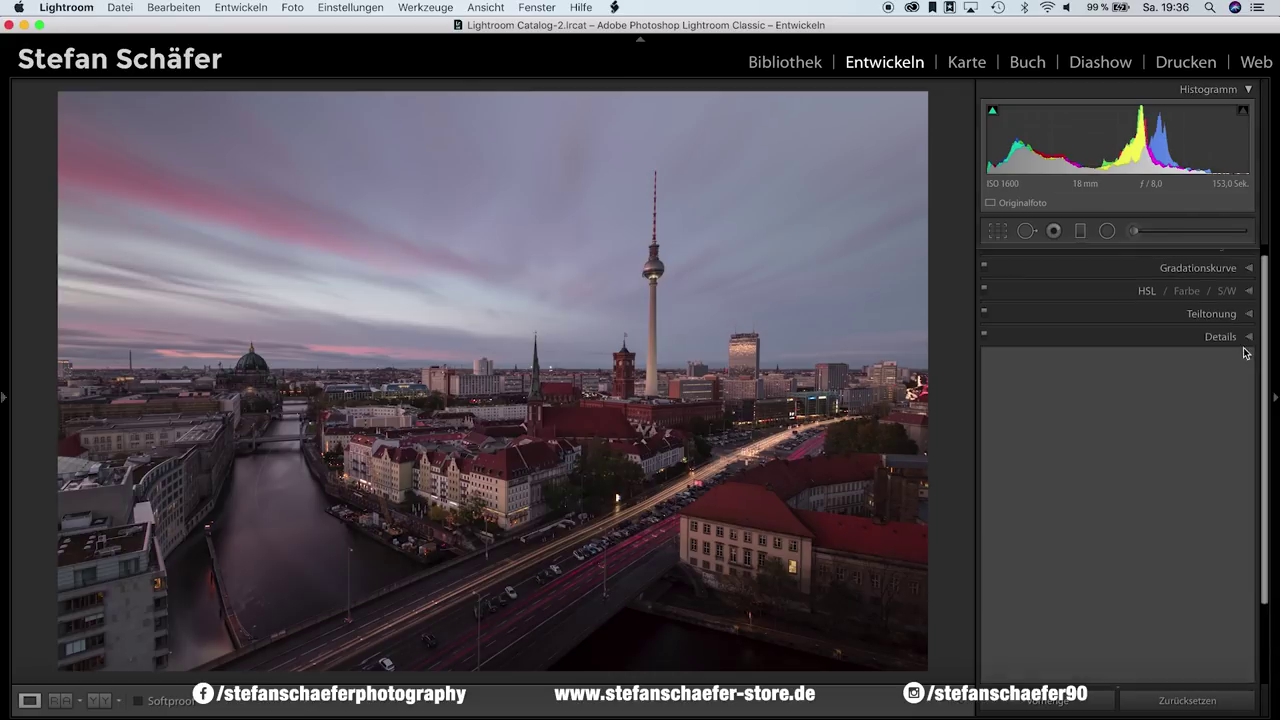
pyautogui.moveTo(1122, 513); pyautogui.dragTo(1141, 514)
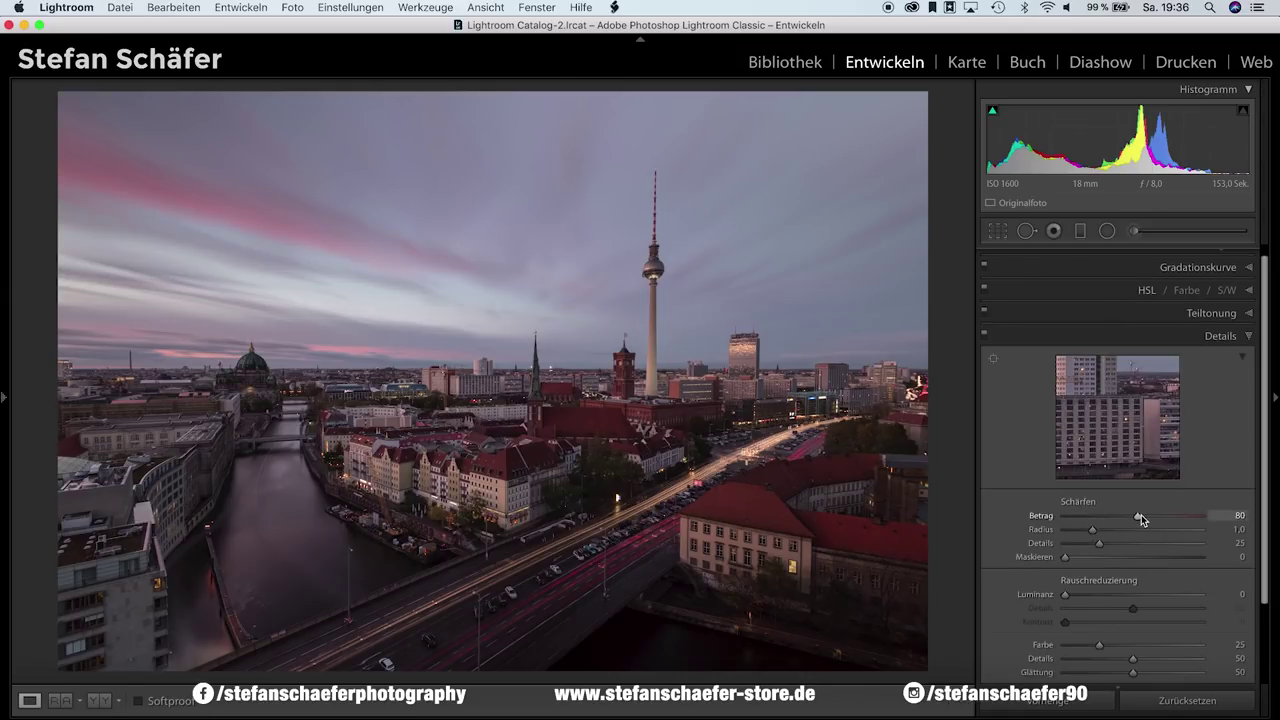
pyautogui.press('alt')
pyautogui.moveTo(1065, 557); pyautogui.dragTo(1137, 557)
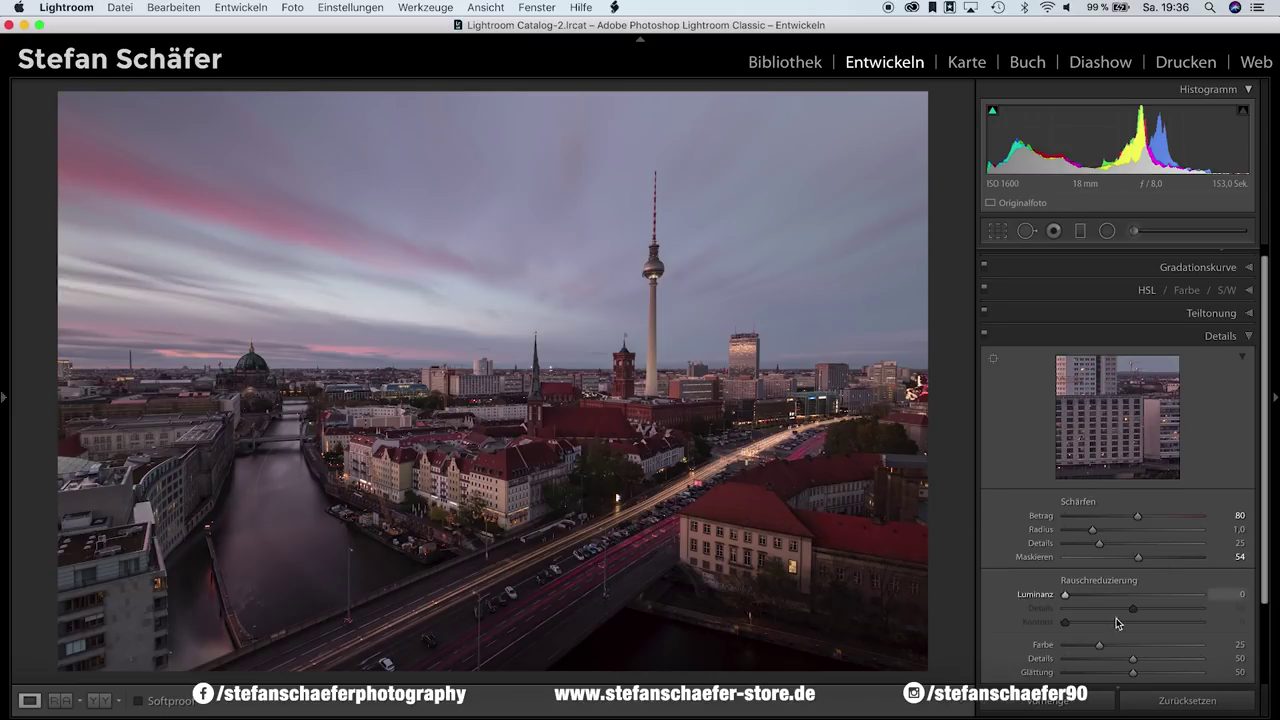
pyautogui.click(1200, 338)
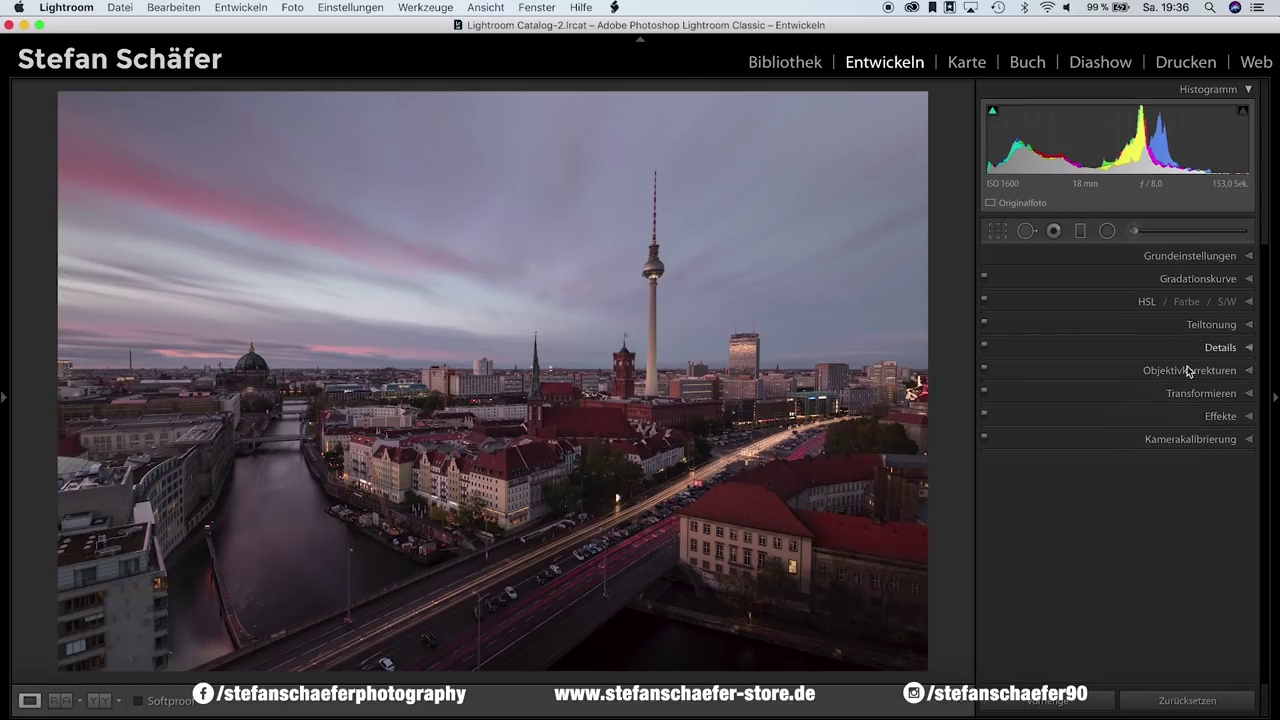
# Set camera calibration primary hues to Red +21, Green −29 and Blue −20
pyautogui.click(1180, 439)
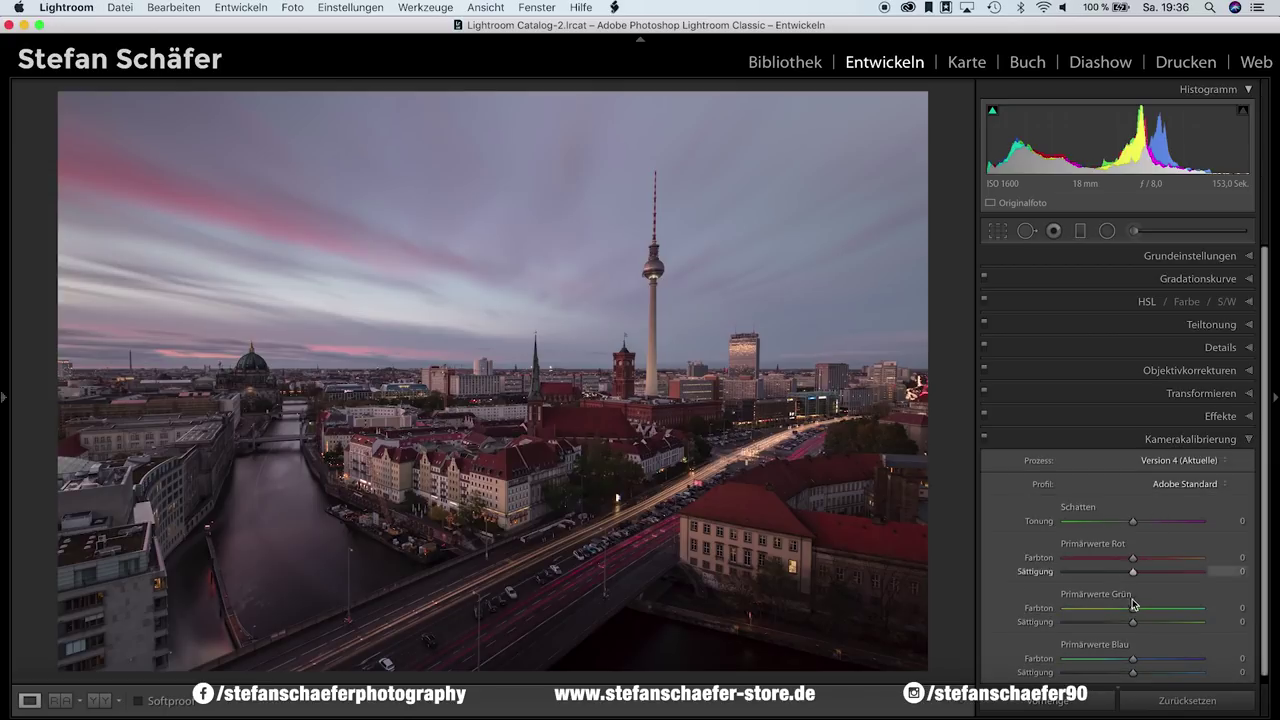
pyautogui.moveTo(1133, 660); pyautogui.dragTo(1120, 663)
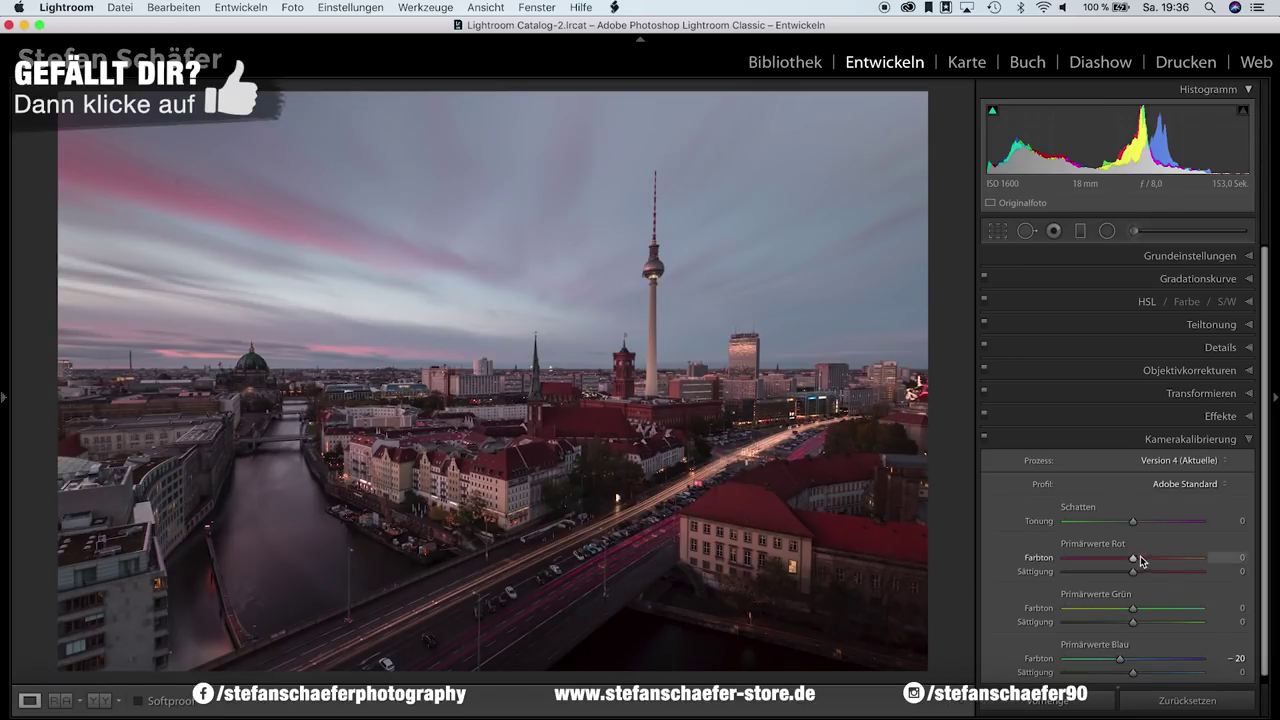
pyautogui.moveTo(1134, 564); pyautogui.dragTo(1150, 564)
pyautogui.moveTo(1133, 612); pyautogui.dragTo(1112, 614)
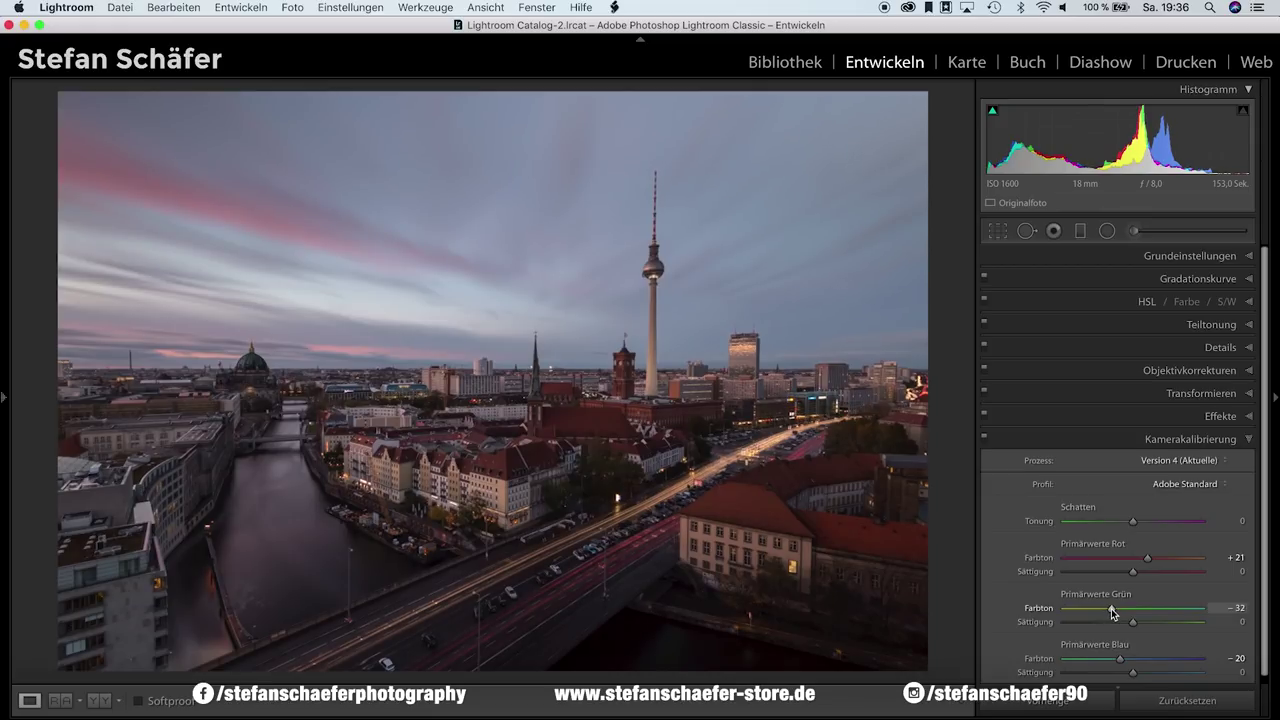
pyautogui.moveTo(1112, 613); pyautogui.dragTo(1114, 613)
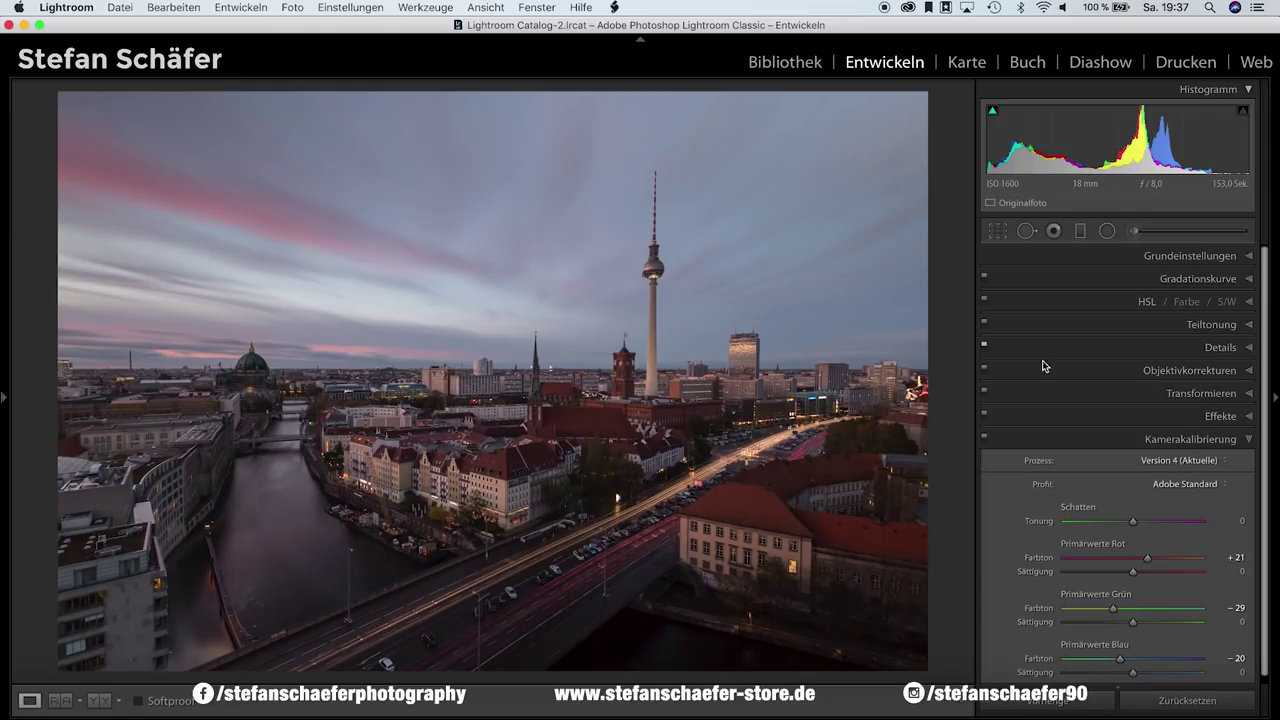
# Apply a subtle post-crop vignette with amount −9
pyautogui.click(1203, 418)
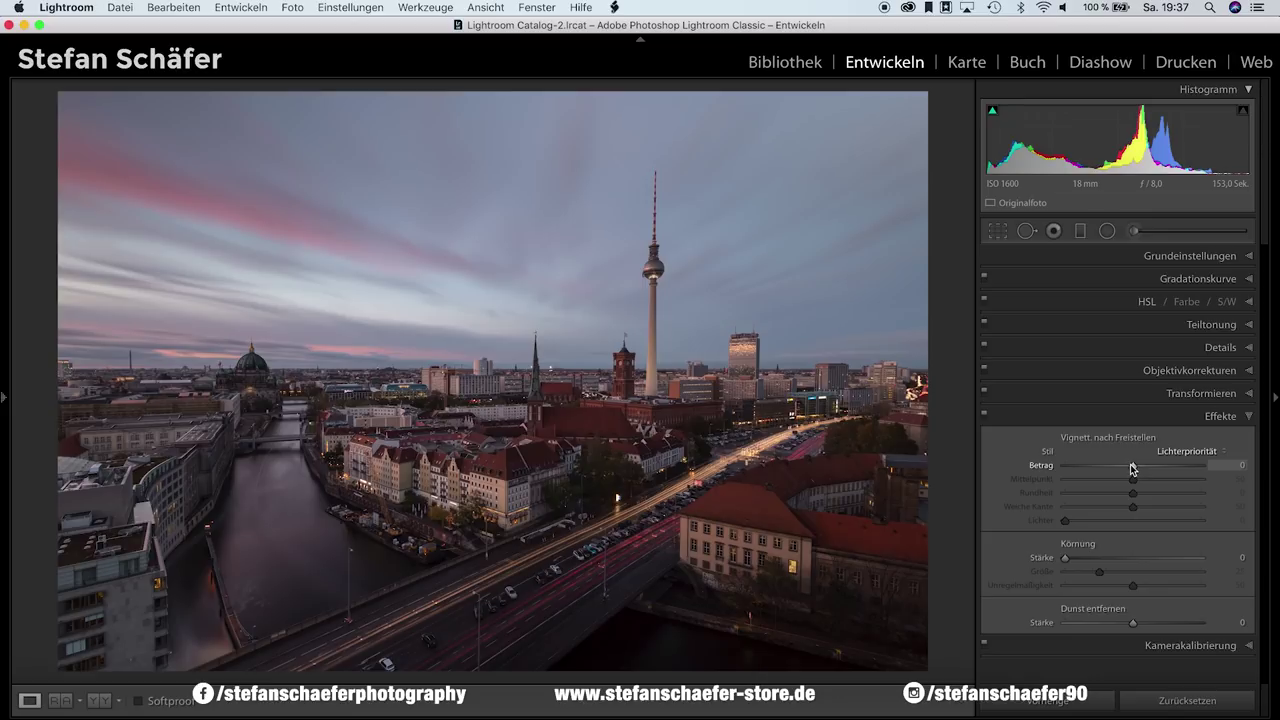
pyautogui.moveTo(1132, 466); pyautogui.dragTo(1129, 466)
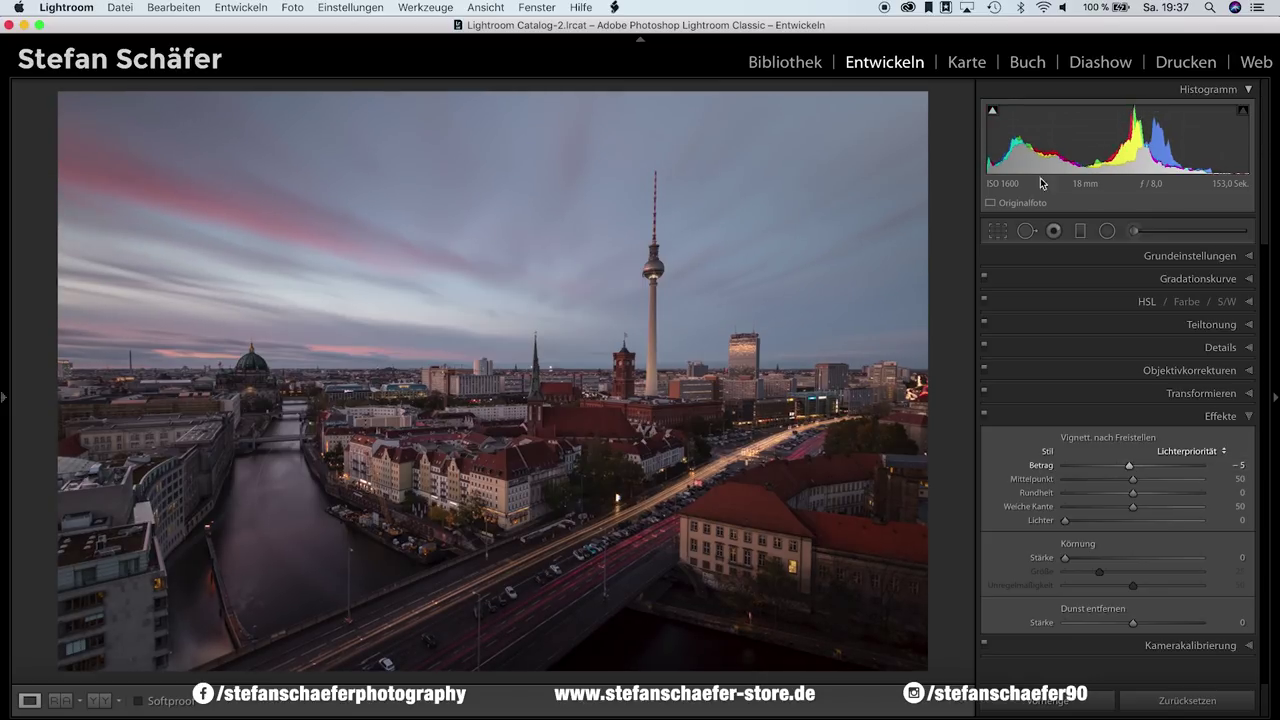
pyautogui.moveTo(1131, 472); pyautogui.dragTo(1126, 469)
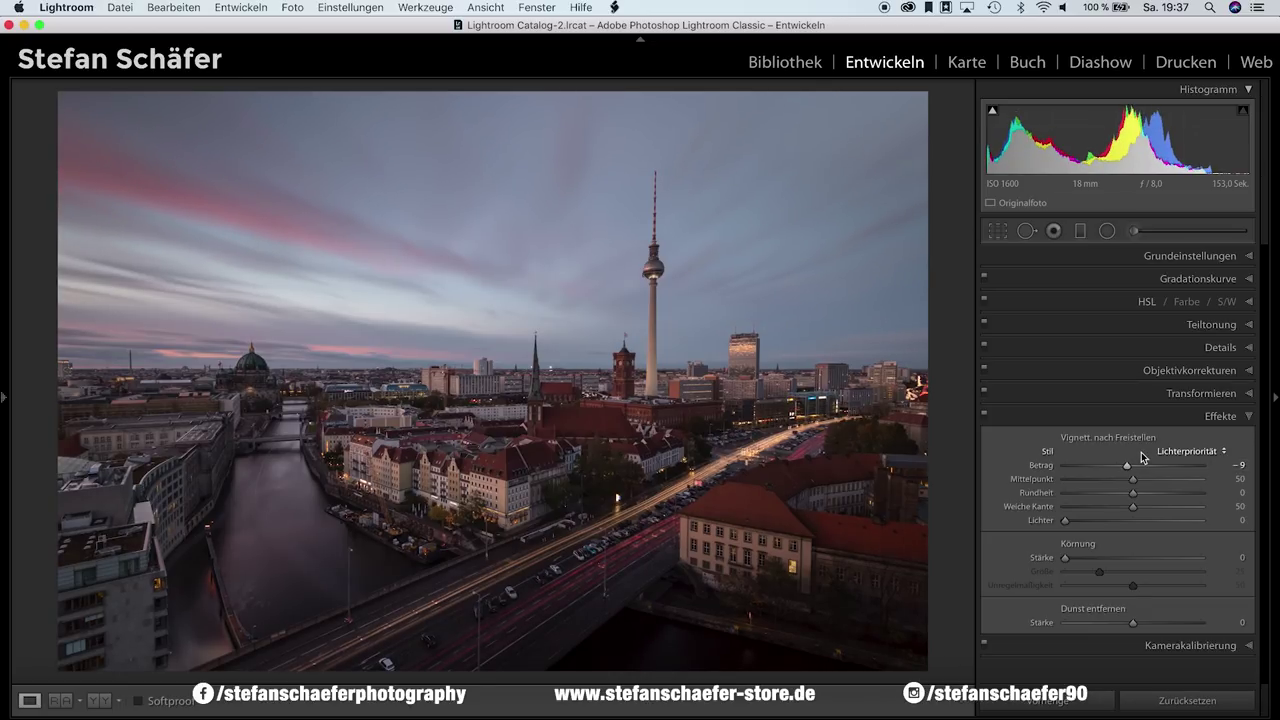
pyautogui.click(1168, 284)
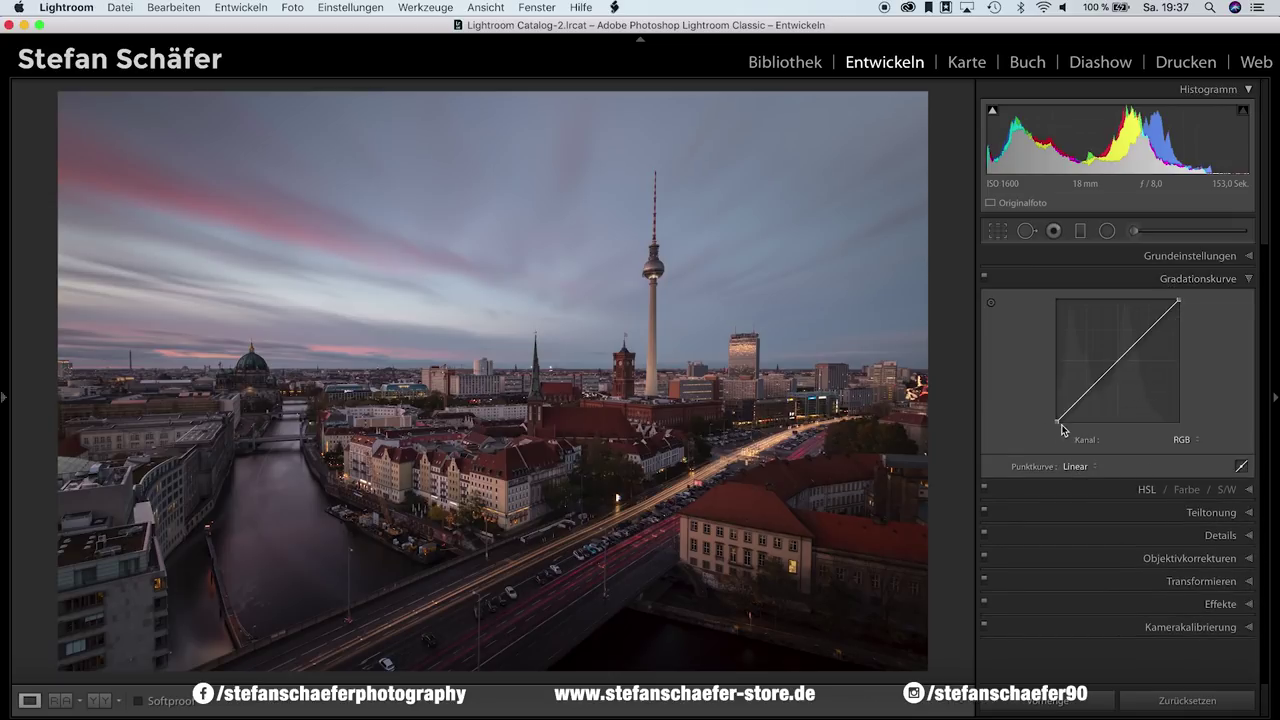
# Add slightly lowered quarter-tone and highlight points to the RGB curve and nudge its endpoints
pyautogui.click(1117, 360)
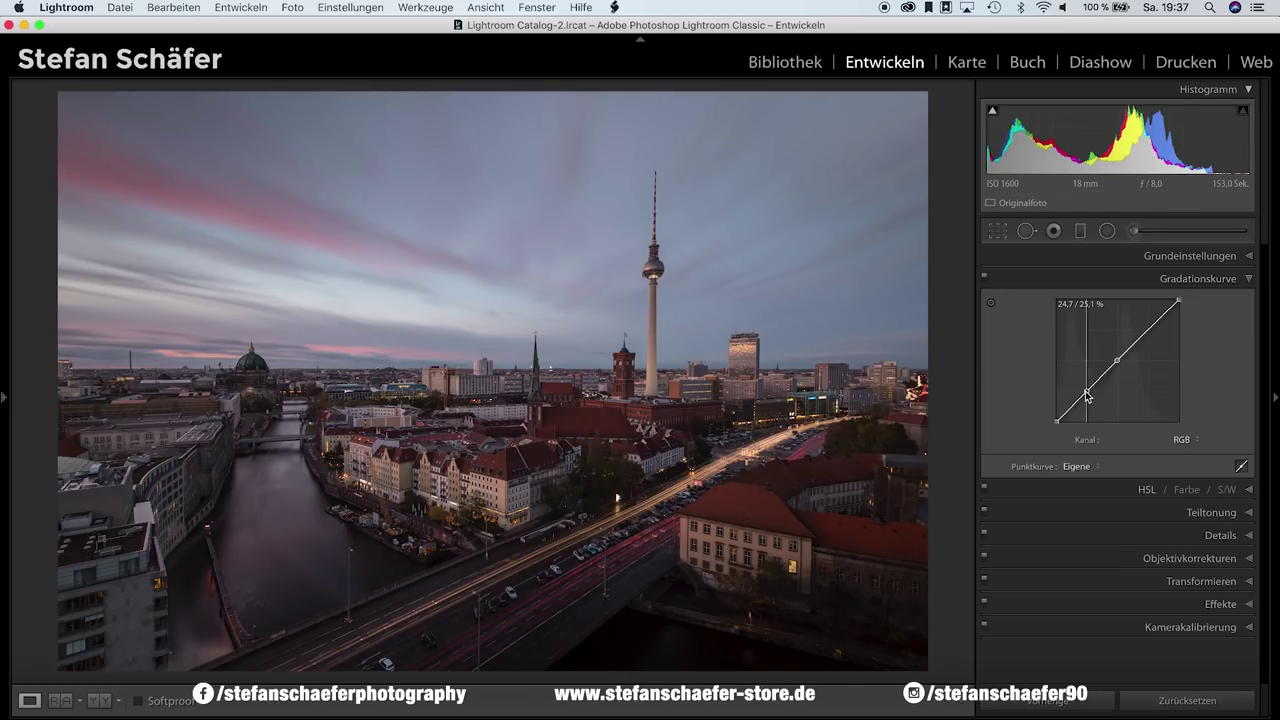
pyautogui.moveTo(1088, 395); pyautogui.dragTo(1089, 399)
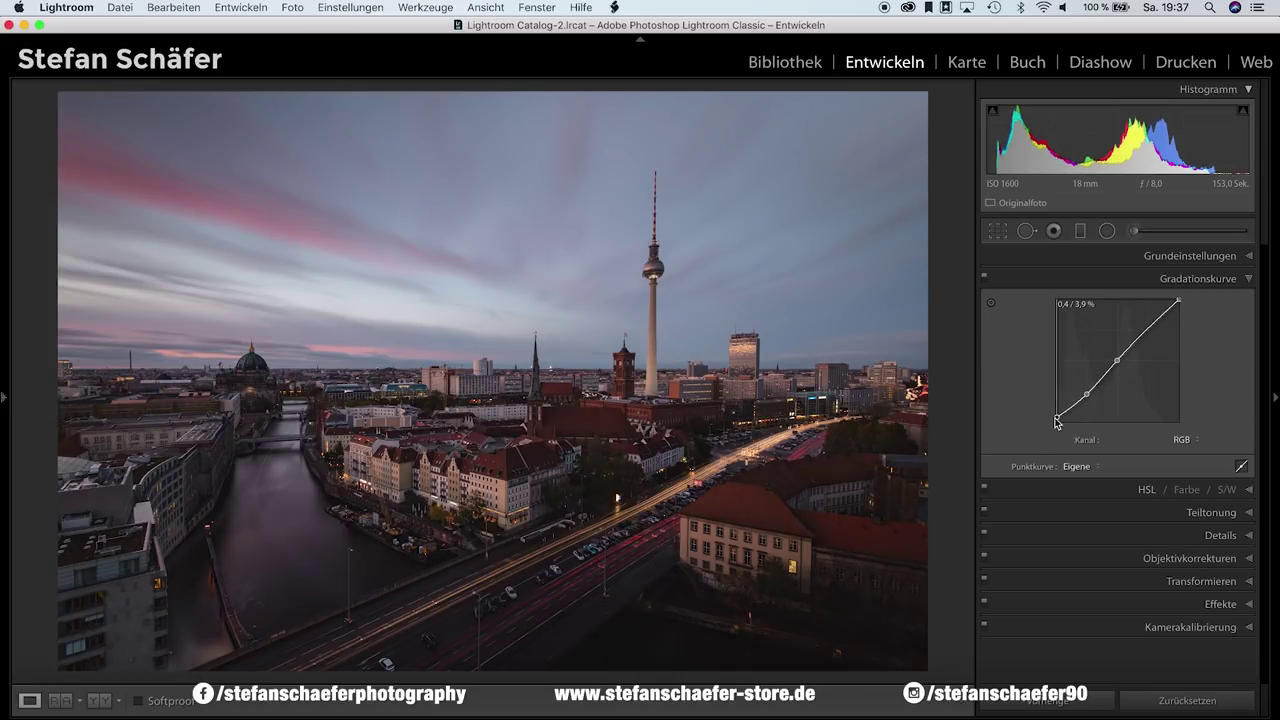
pyautogui.moveTo(1056, 423); pyautogui.dragTo(1056, 424)
pyautogui.moveTo(1057, 424); pyautogui.dragTo(1057, 424)
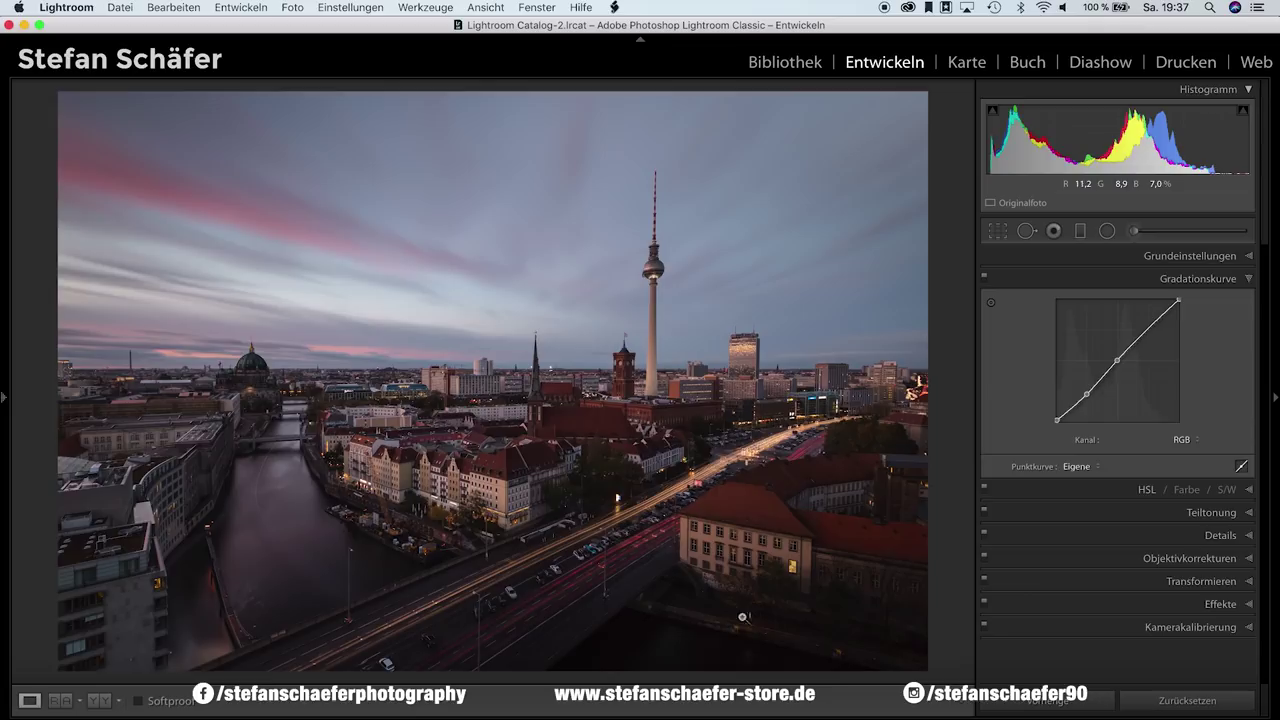
pyautogui.moveTo(1150, 335); pyautogui.dragTo(1151, 337)
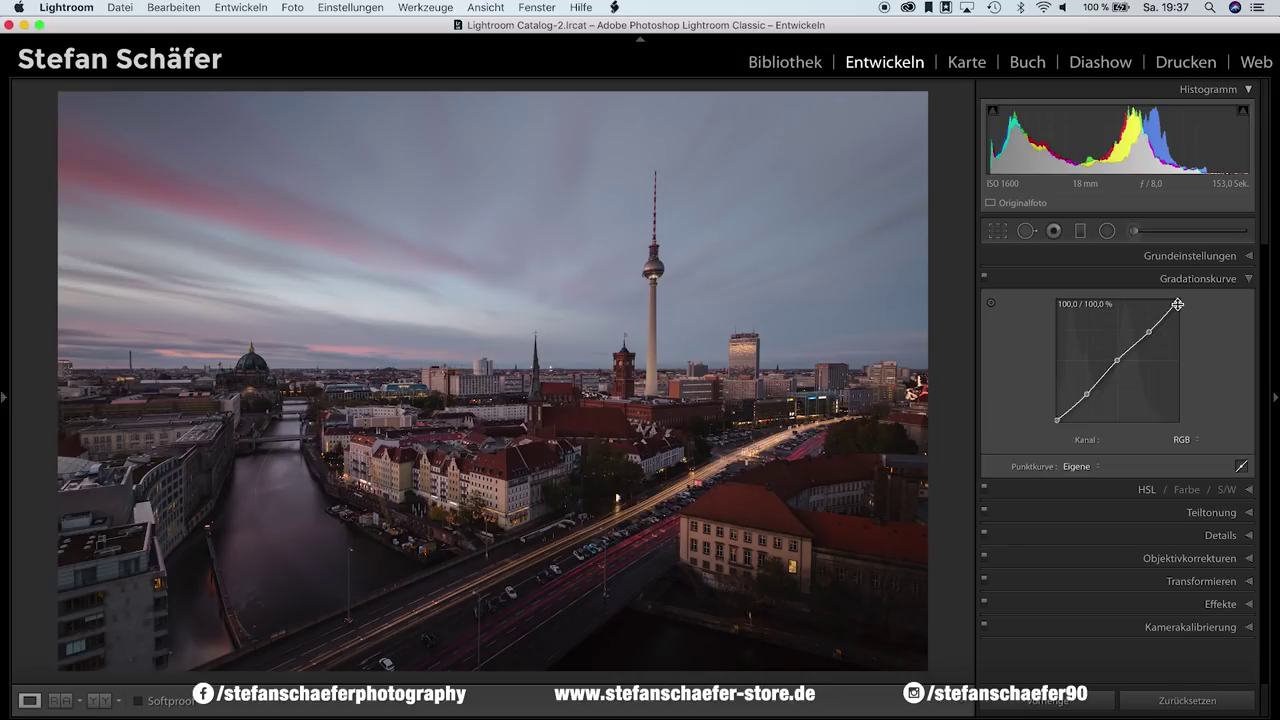
pyautogui.moveTo(1178, 298); pyautogui.dragTo(1181, 303)
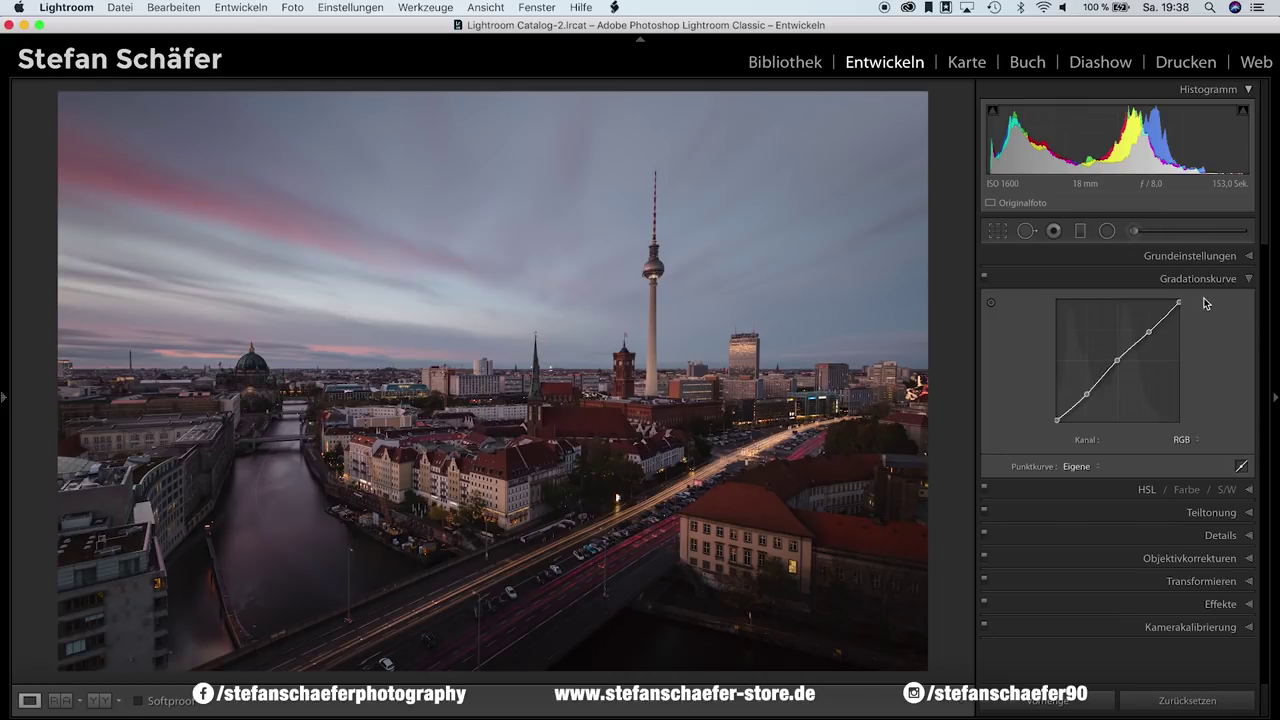
# Switch the tone curve to the Red channel and lift its midpoint slightly
pyautogui.click(1186, 441)
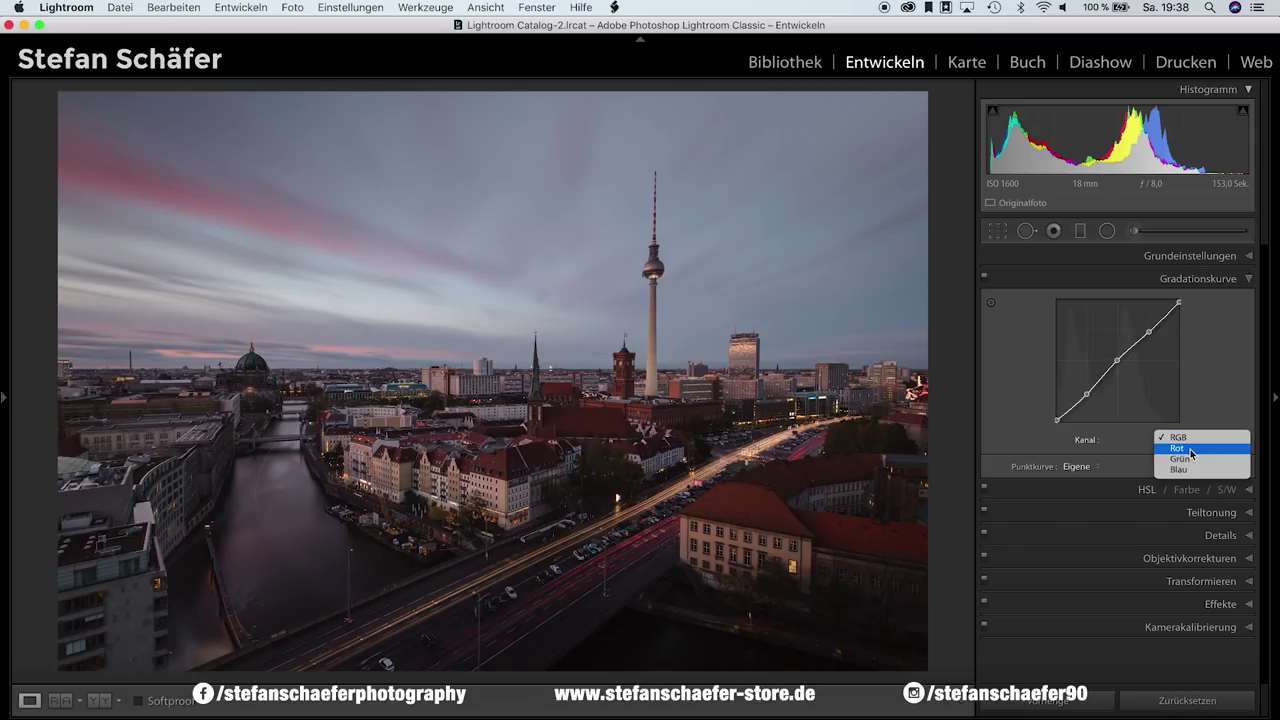
pyautogui.click(1180, 447)
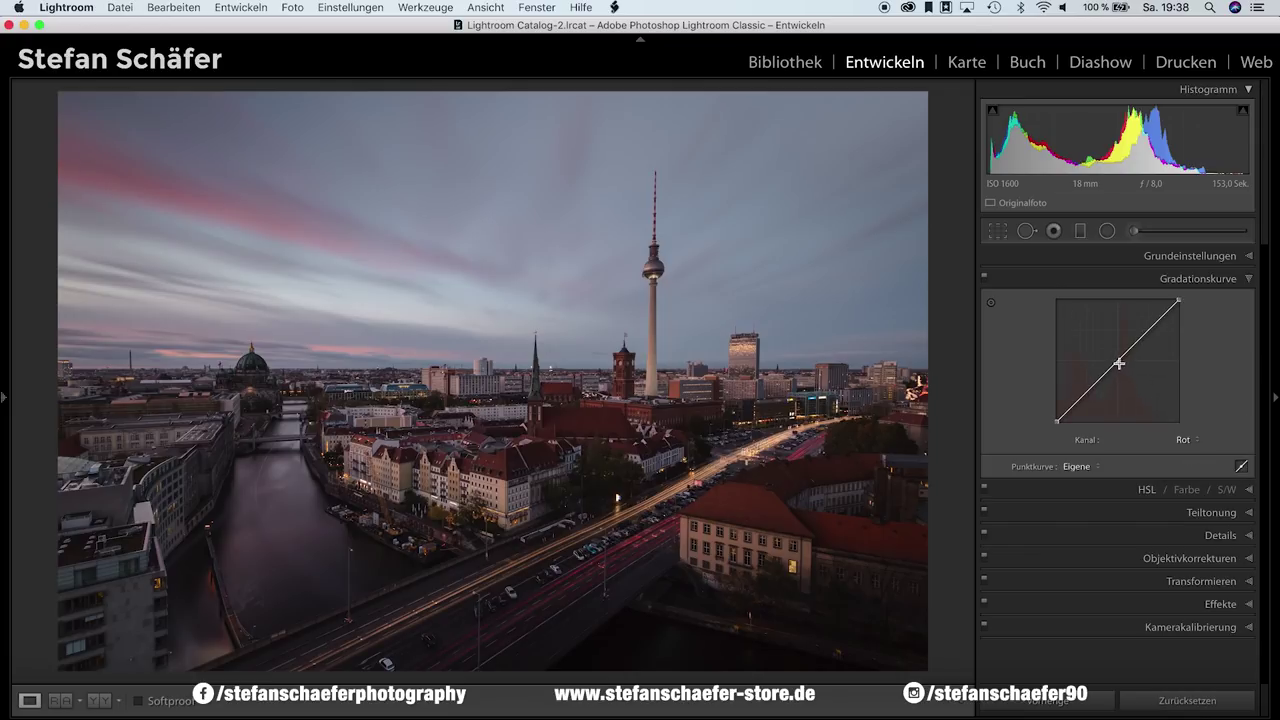
pyautogui.moveTo(1116, 360); pyautogui.dragTo(1118, 366)
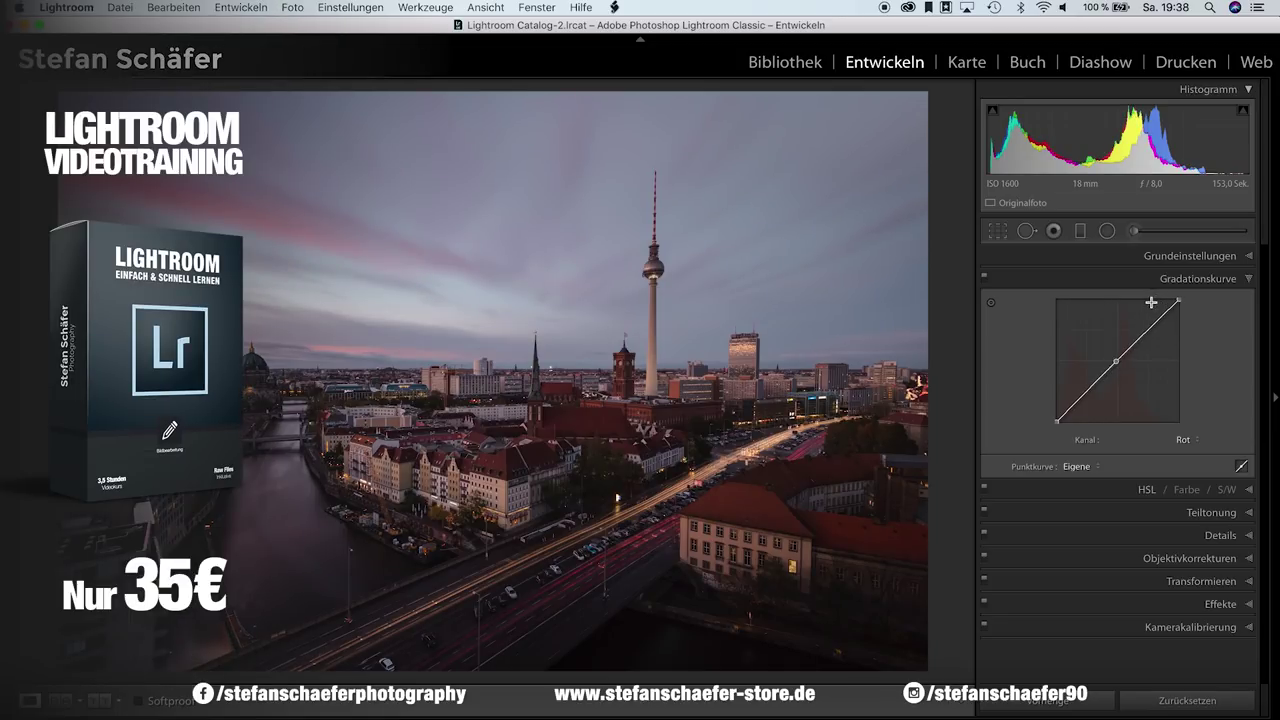
pyautogui.click(1186, 280)
pyautogui.click(1178, 280)
# Switch the tone curve to the Blue channel and lower its midpoint slightly
pyautogui.click(1187, 440)
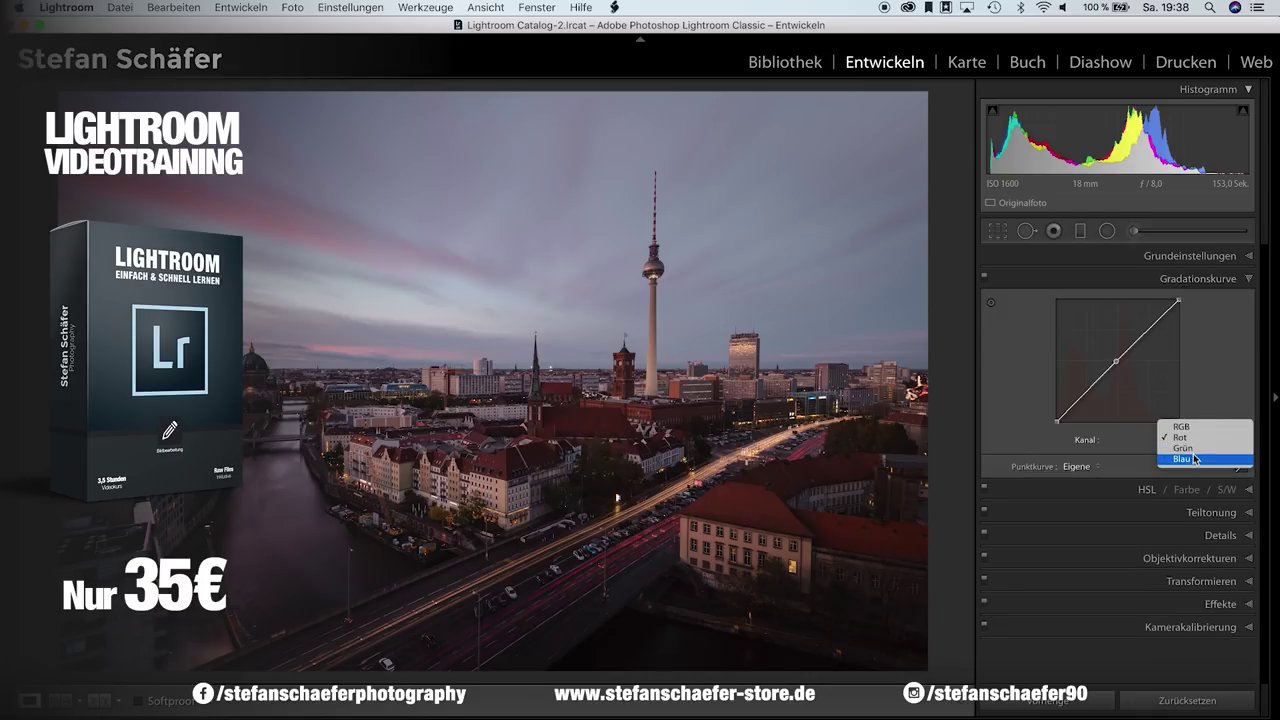
pyautogui.click(1193, 461)
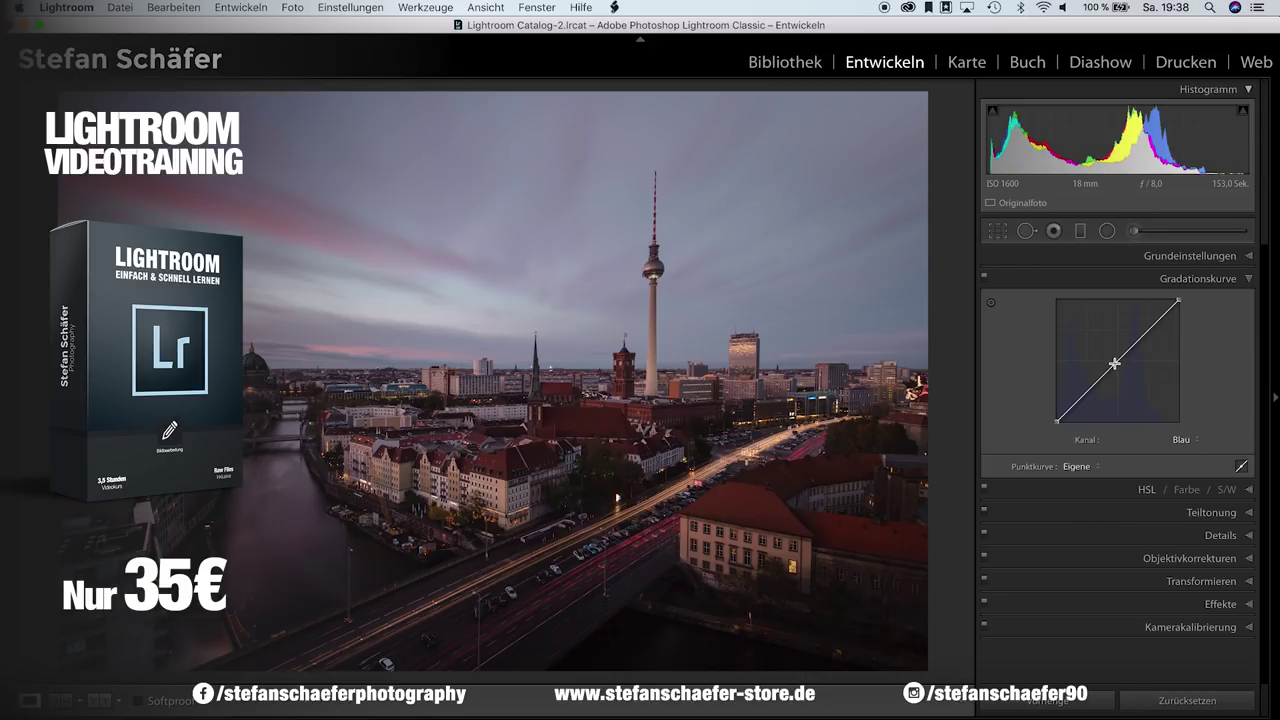
pyautogui.moveTo(1115, 361); pyautogui.dragTo(1118, 370)
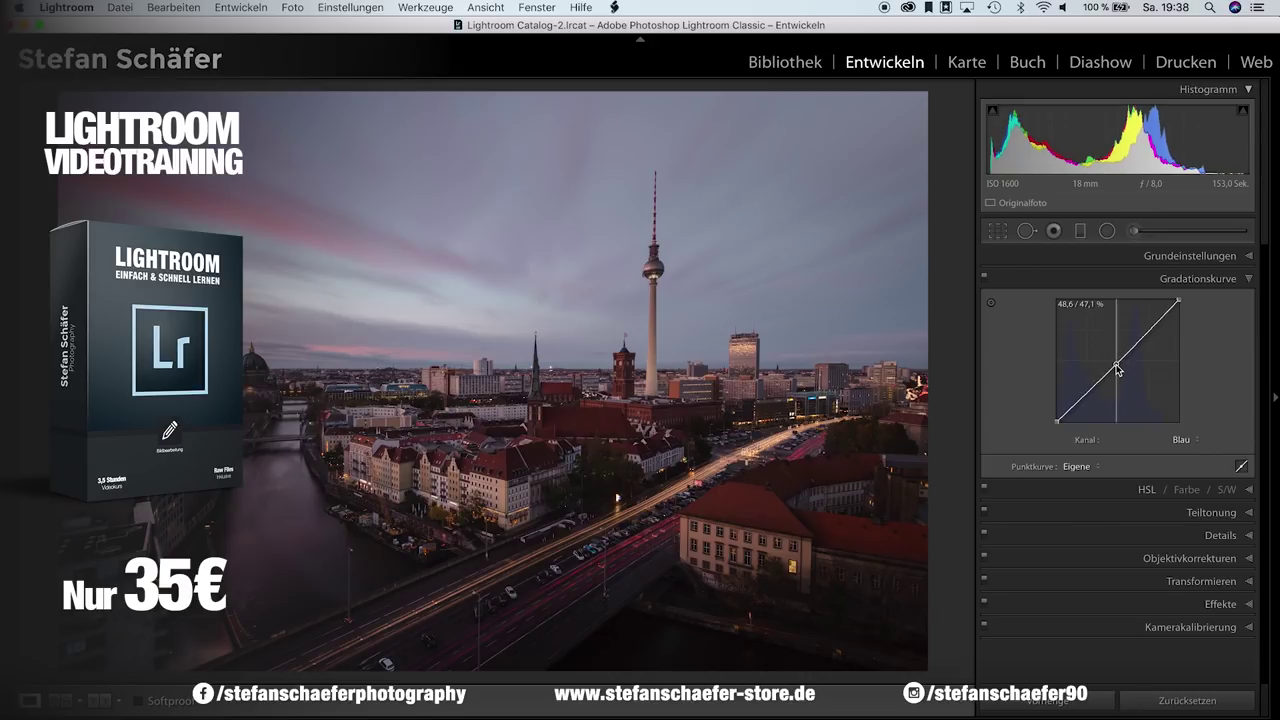
pyautogui.moveTo(1118, 370); pyautogui.dragTo(1118, 371)
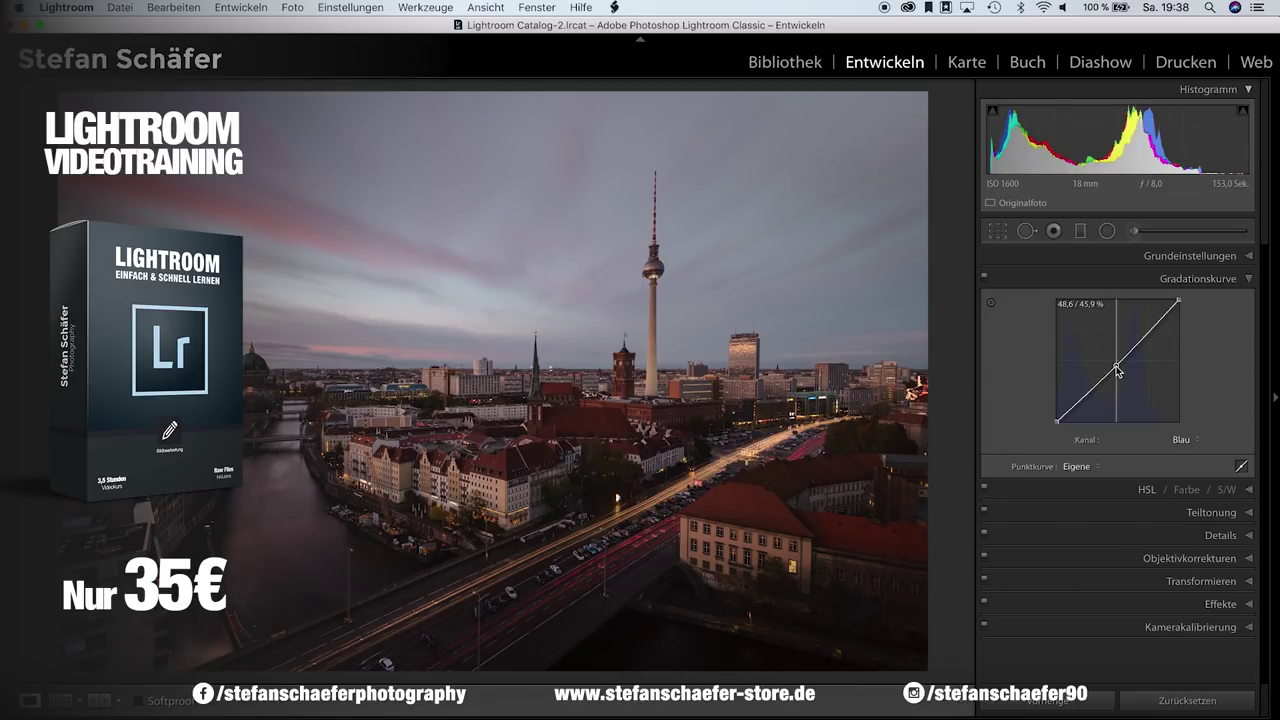
pyautogui.moveTo(1118, 371); pyautogui.dragTo(1120, 372)
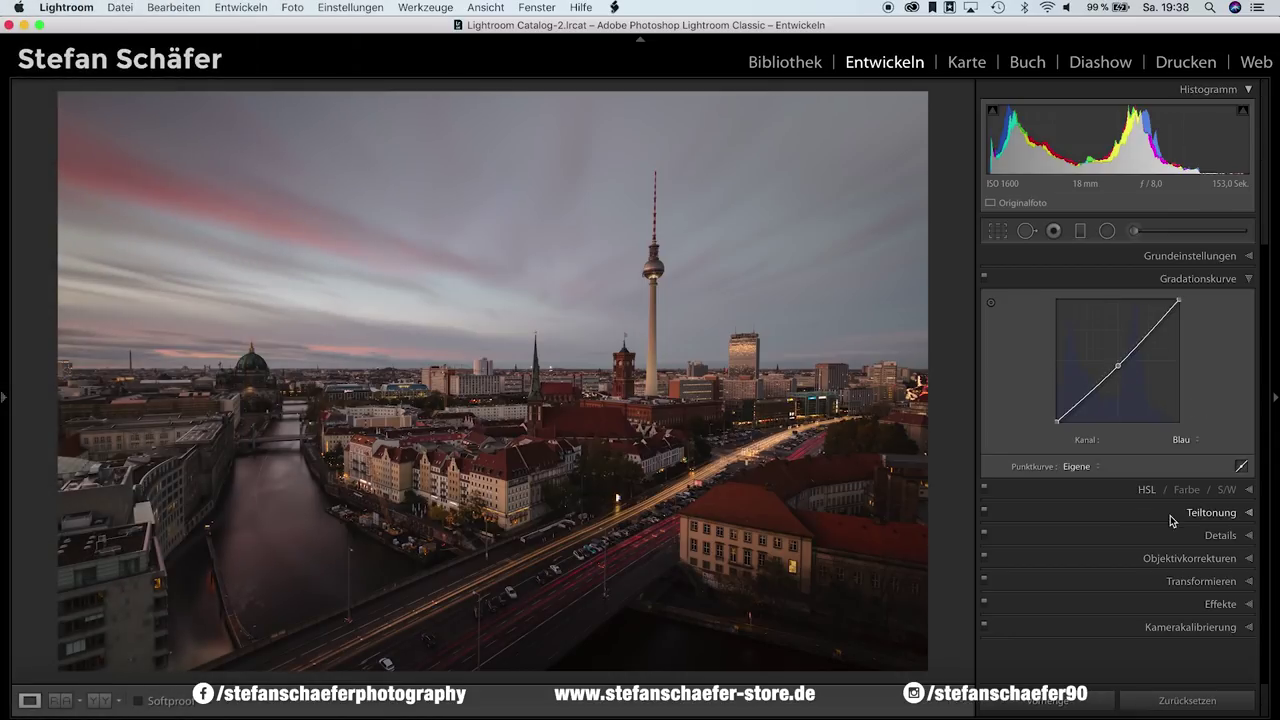
# Split-tone with highlights at hue 40, saturation 8 and shadows at hue 207, saturation 7
pyautogui.click(1201, 516)
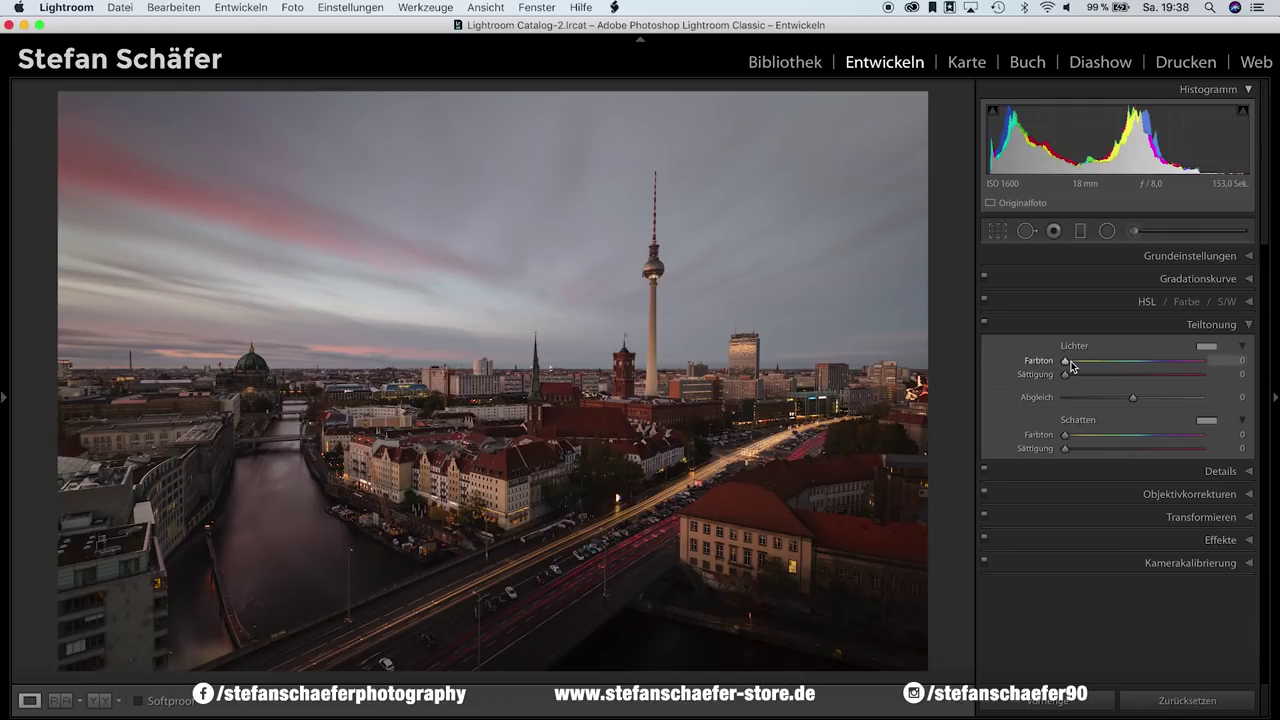
pyautogui.moveTo(1065, 361); pyautogui.dragTo(1077, 362)
pyautogui.moveTo(1080, 362); pyautogui.dragTo(1081, 368)
pyautogui.moveTo(1080, 362)
pyautogui.mouseDown()
pyautogui.moveTo(1123, 362)
pyautogui.moveTo(1080, 362)
pyautogui.moveTo(1083, 372)
pyautogui.mouseUp()
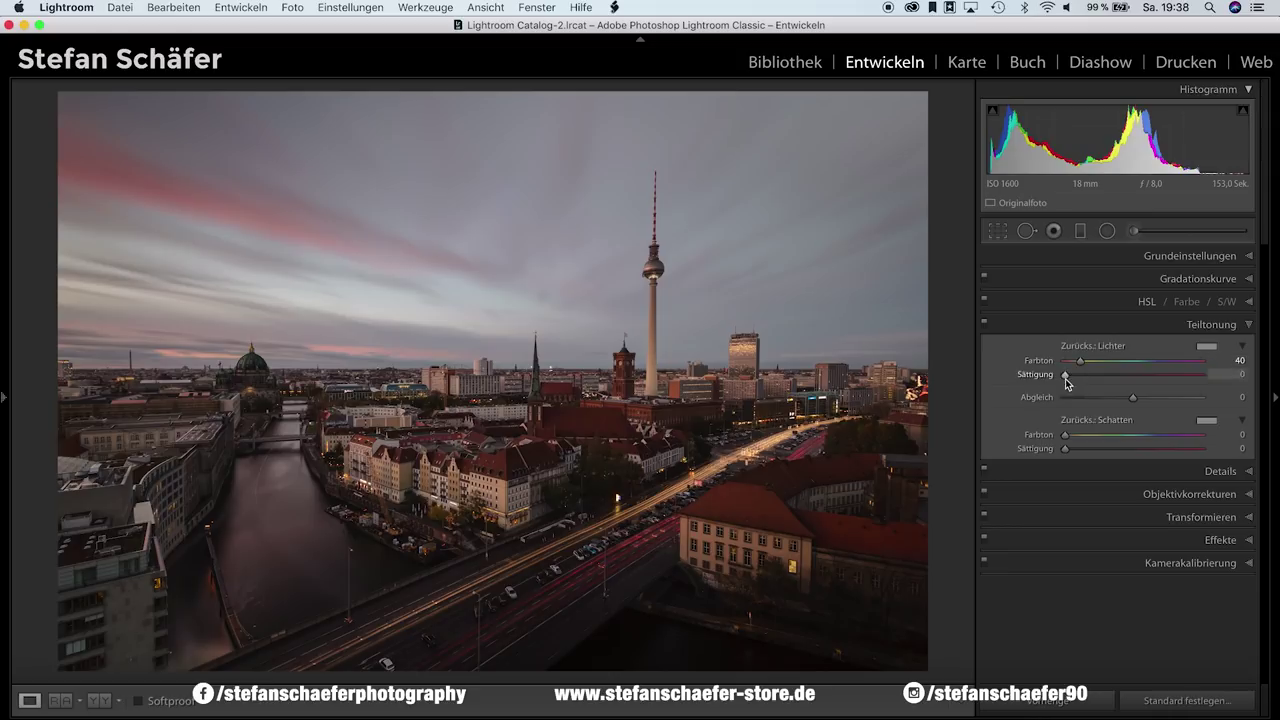
pyautogui.press('alt')
pyautogui.moveTo(1066, 375); pyautogui.dragTo(1078, 380)
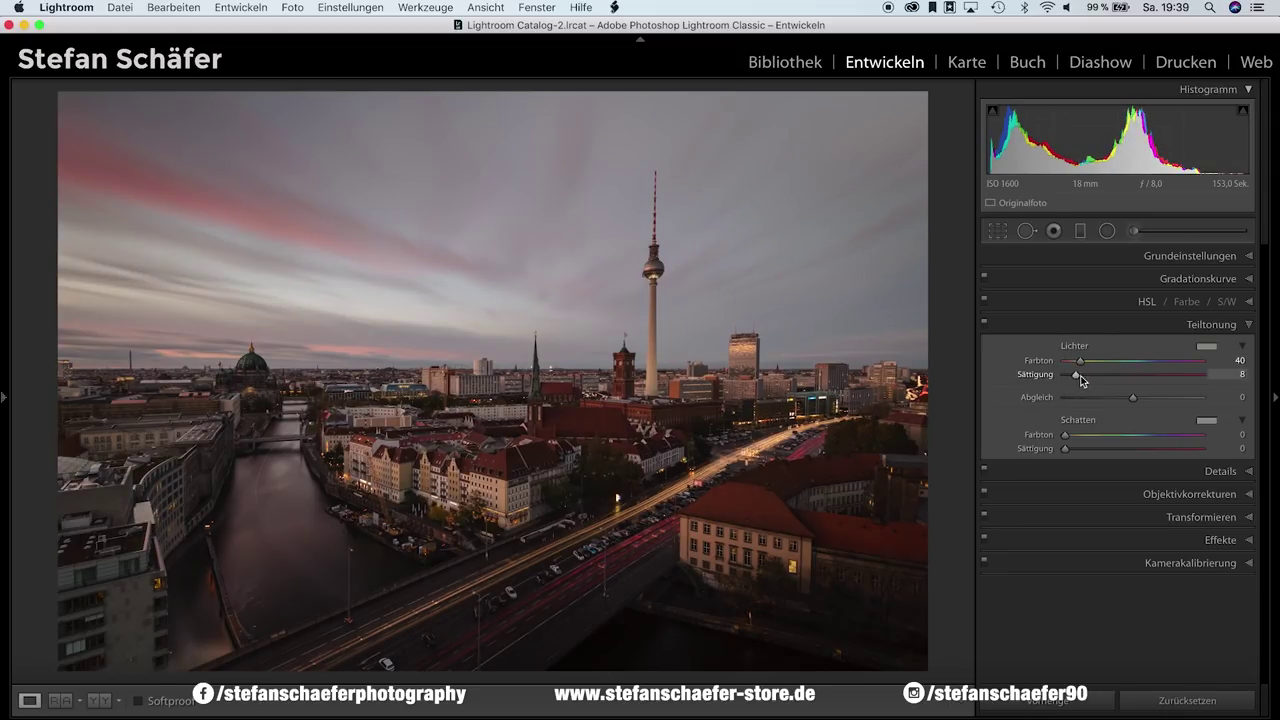
pyautogui.moveTo(1066, 435); pyautogui.dragTo(1145, 449)
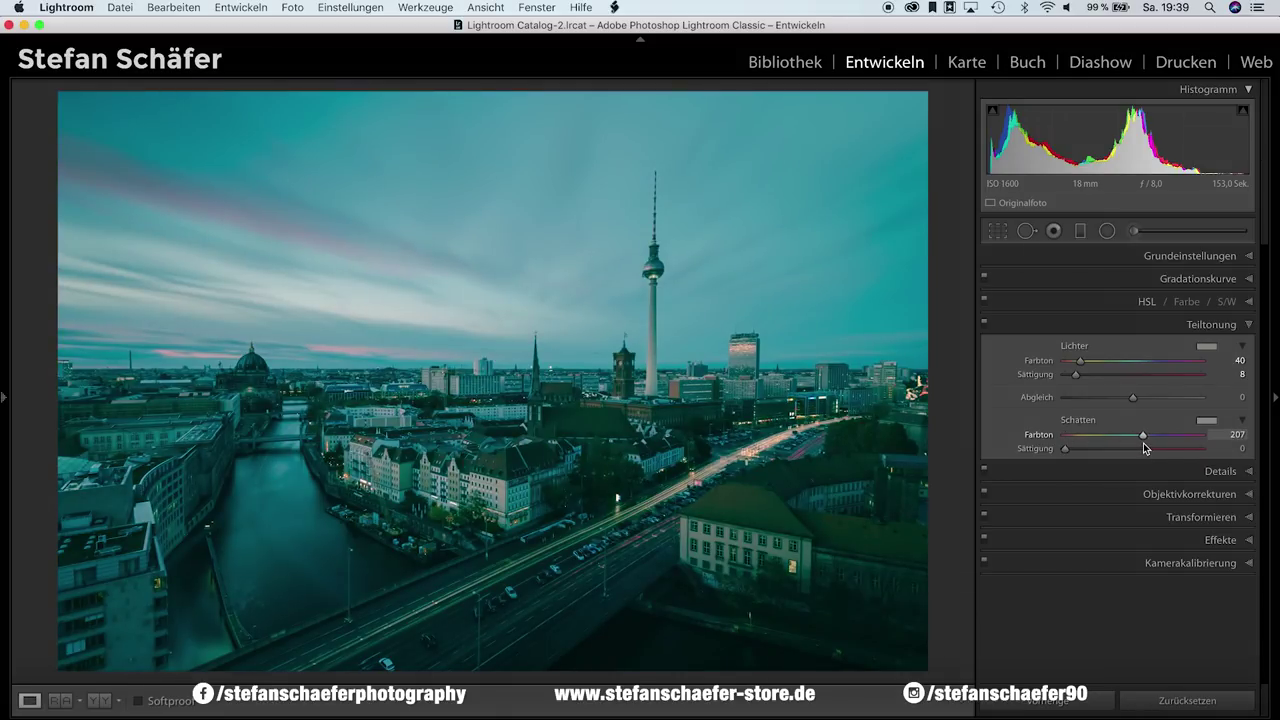
pyautogui.moveTo(1070, 448); pyautogui.dragTo(1076, 448)
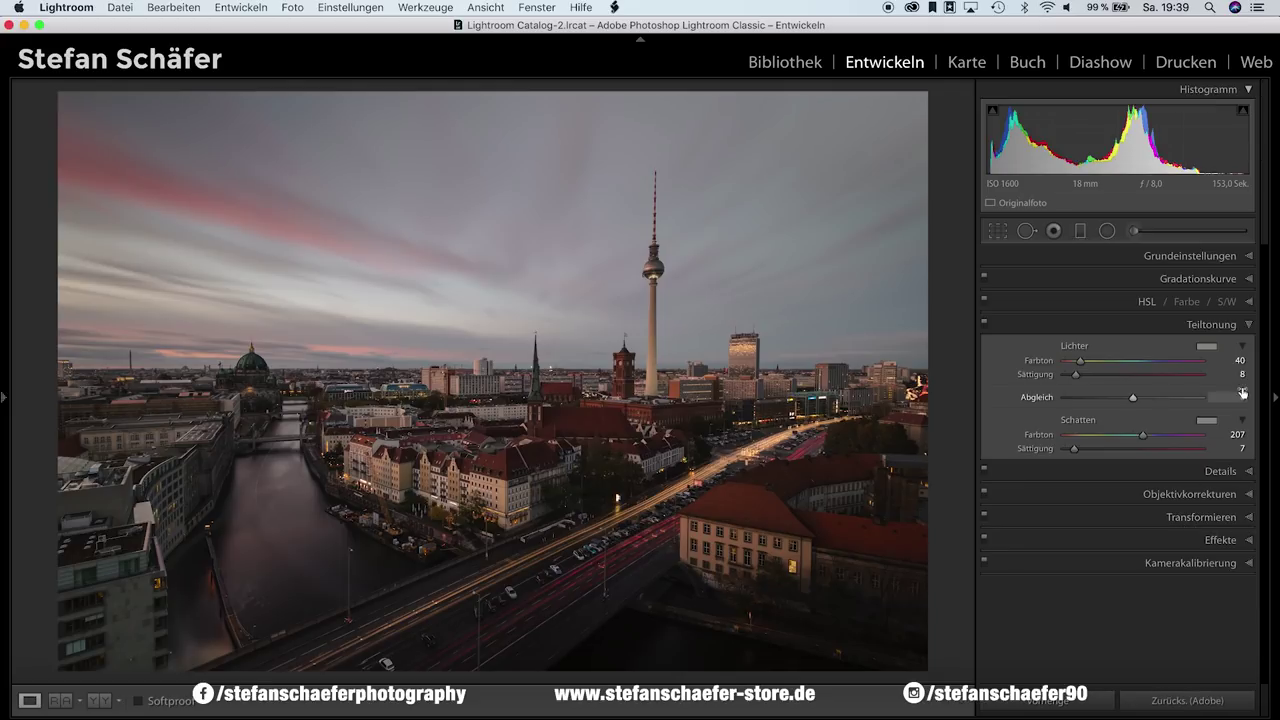
# Toggle the Before view to compare with the original, then expand the Effects and Basic panels
pyautogui.hotkey('shift', 'y')
pyautogui.press('\\')
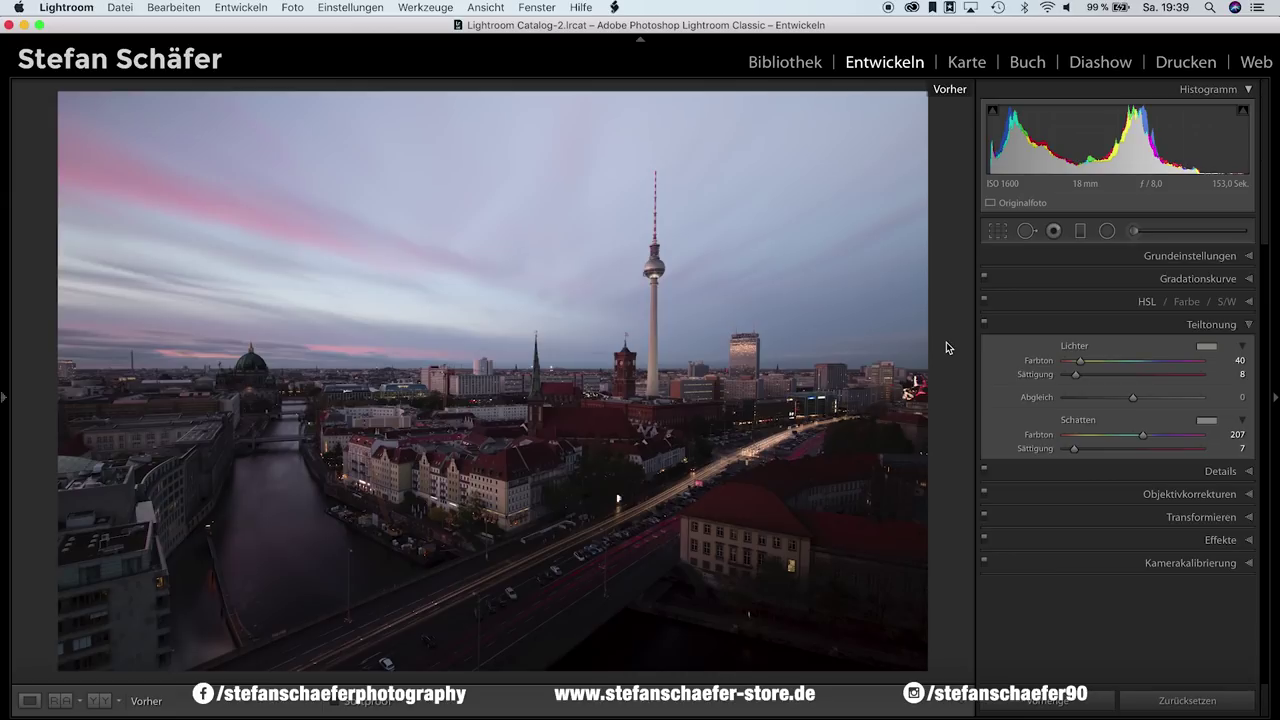
pyautogui.press('\\')
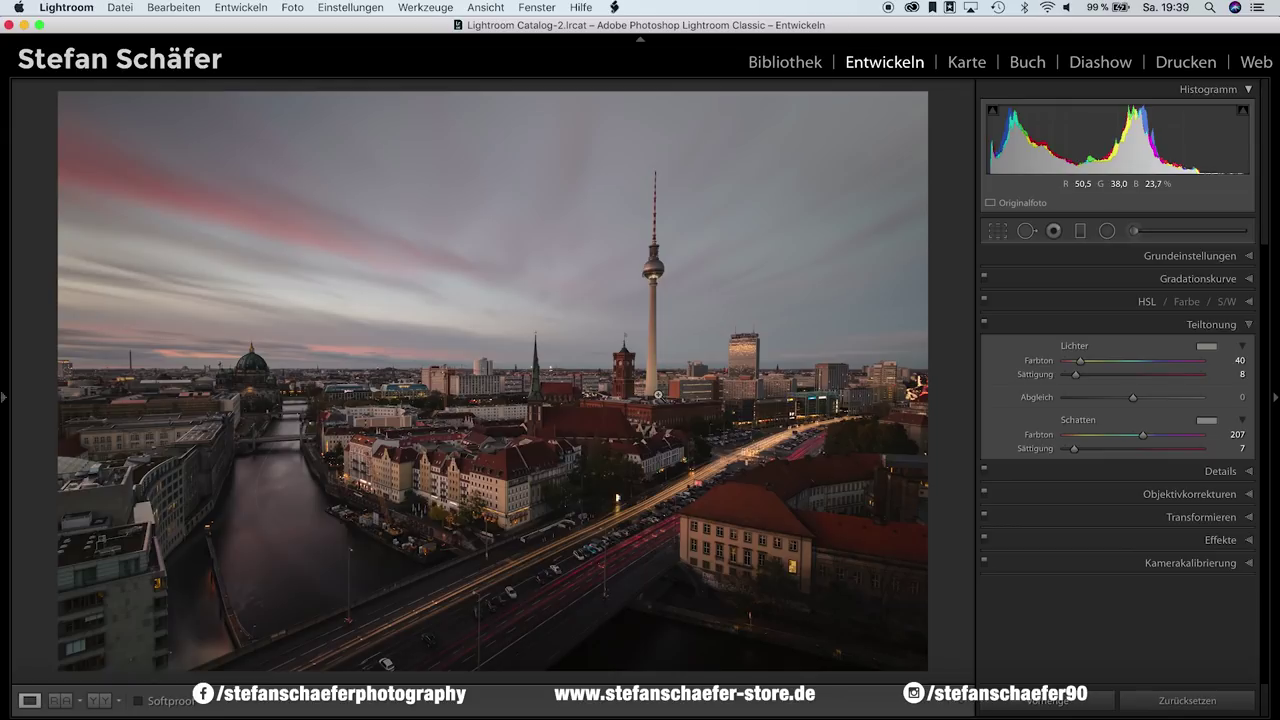
pyautogui.click(1210, 540)
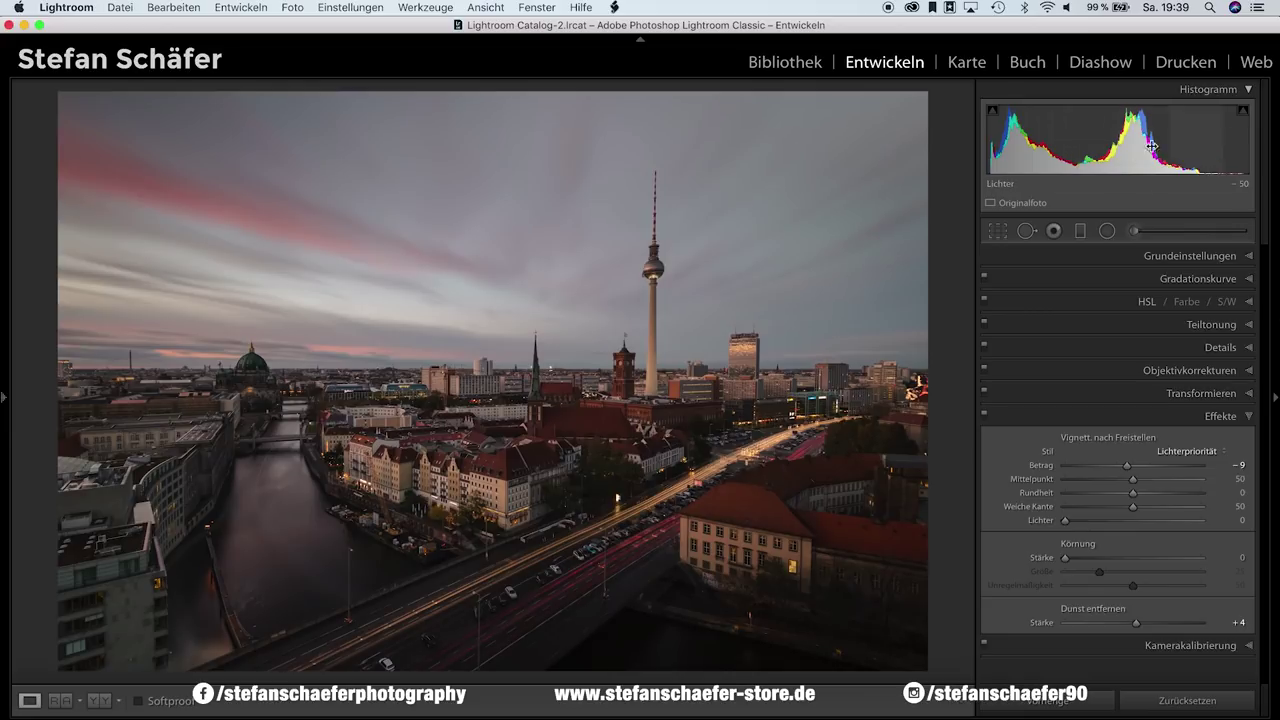
pyautogui.click(1156, 256)
# Set Exposure to +0.50, Contrast to +10 and Highlights to −70 in the Basic panel
pyautogui.moveTo(1134, 378); pyautogui.dragTo(1137, 378)
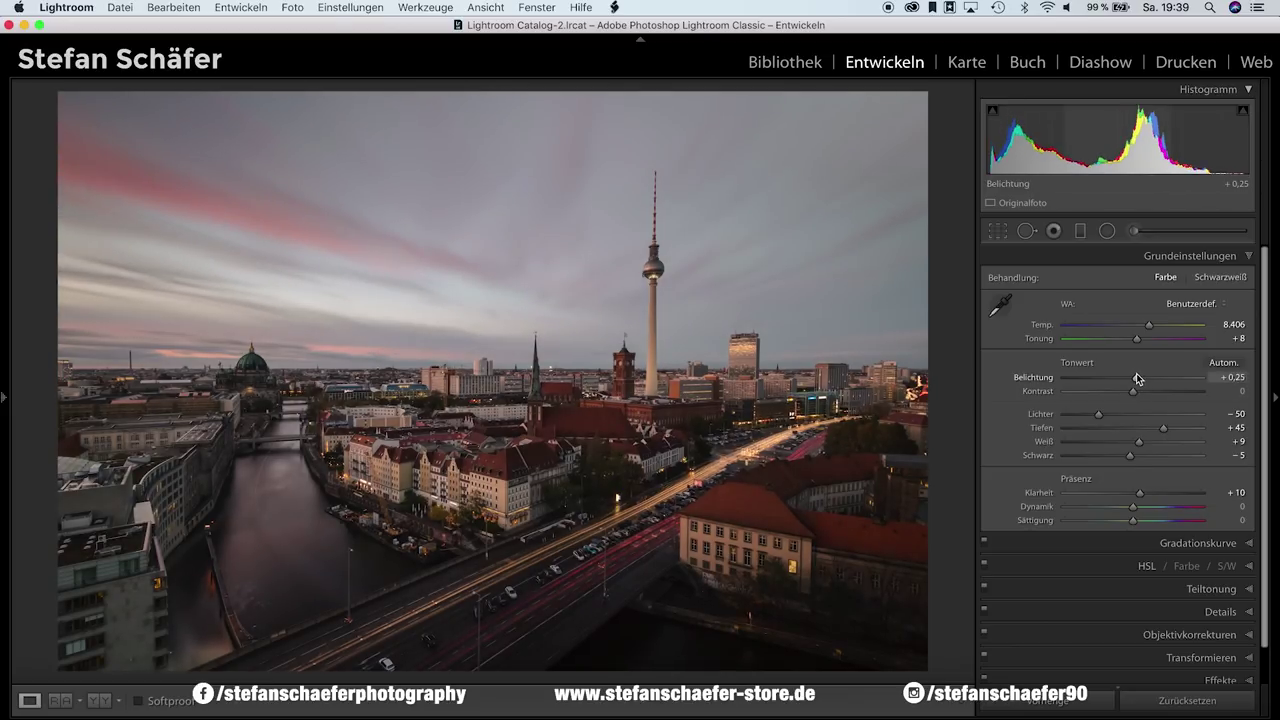
pyautogui.moveTo(1137, 379); pyautogui.dragTo(1141, 380)
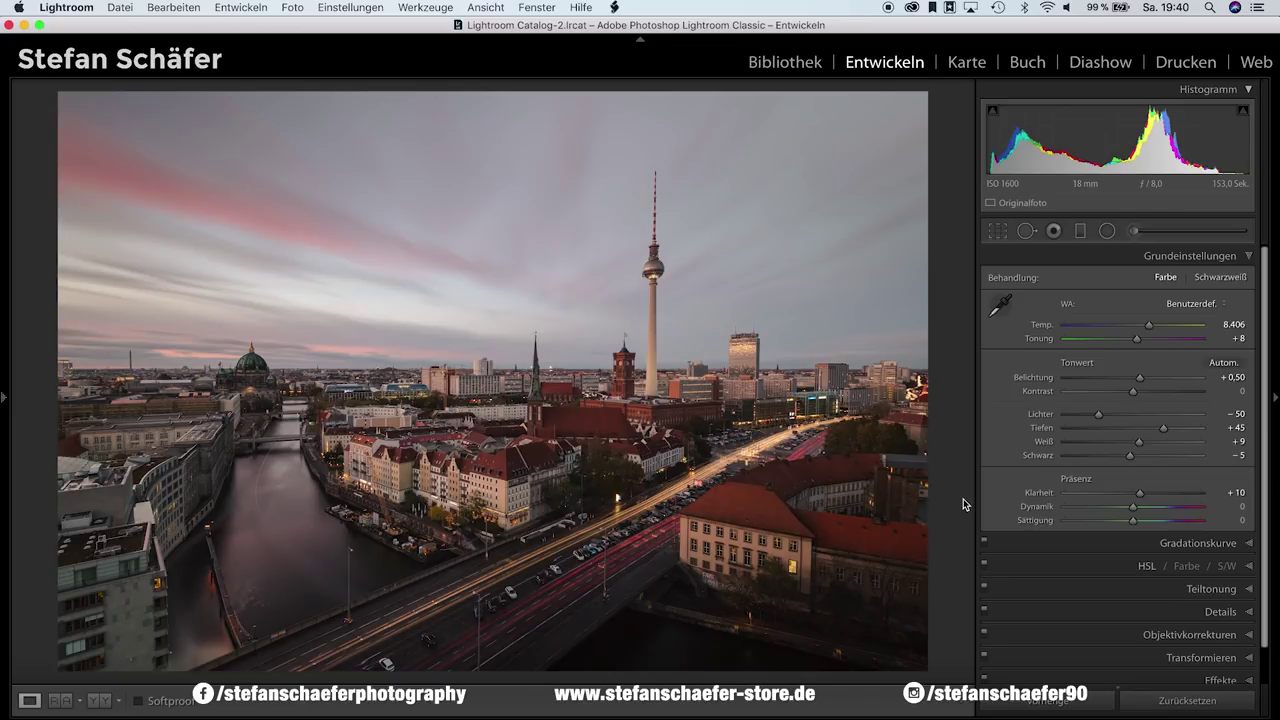
pyautogui.moveTo(1132, 391); pyautogui.dragTo(1139, 392)
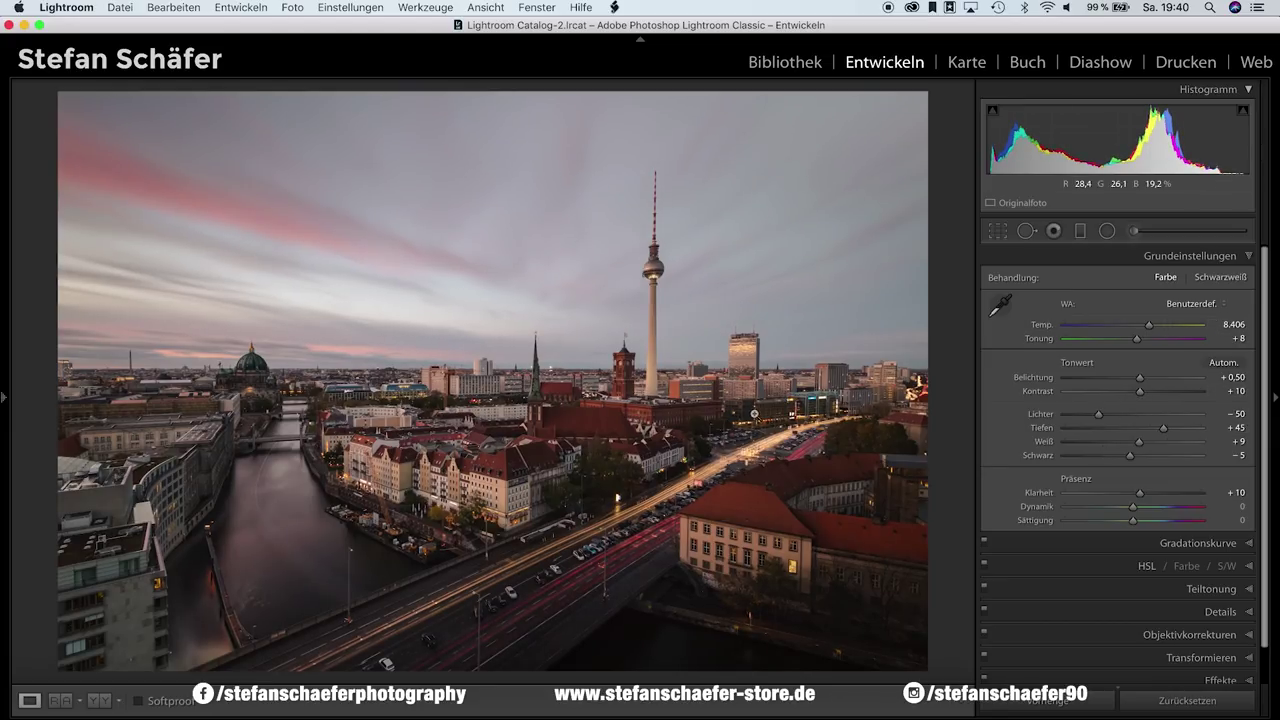
pyautogui.moveTo(1098, 414); pyautogui.dragTo(1082, 418)
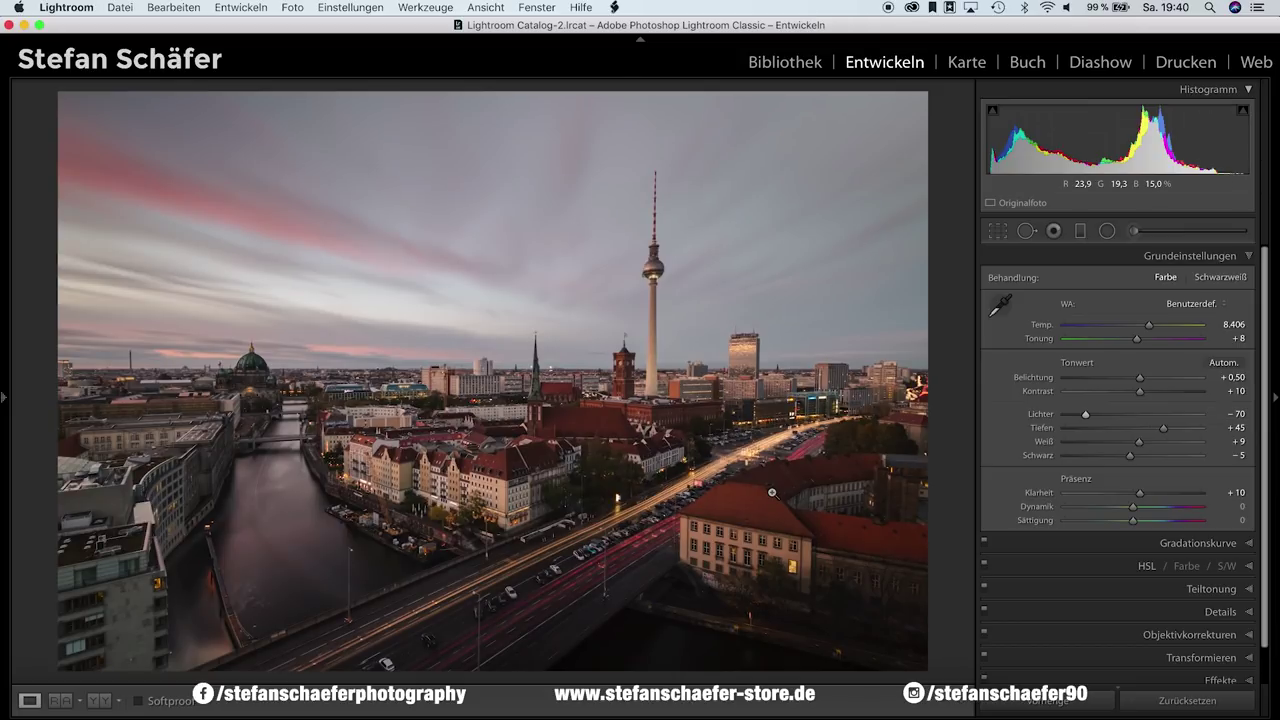
# Drag a graduated filter over the sky with −0.92 exposure, +38 contrast, +47 clarity and −52 noise
pyautogui.click(1080, 231)
pyautogui.moveTo(386, 155); pyautogui.dragTo(386, 367)
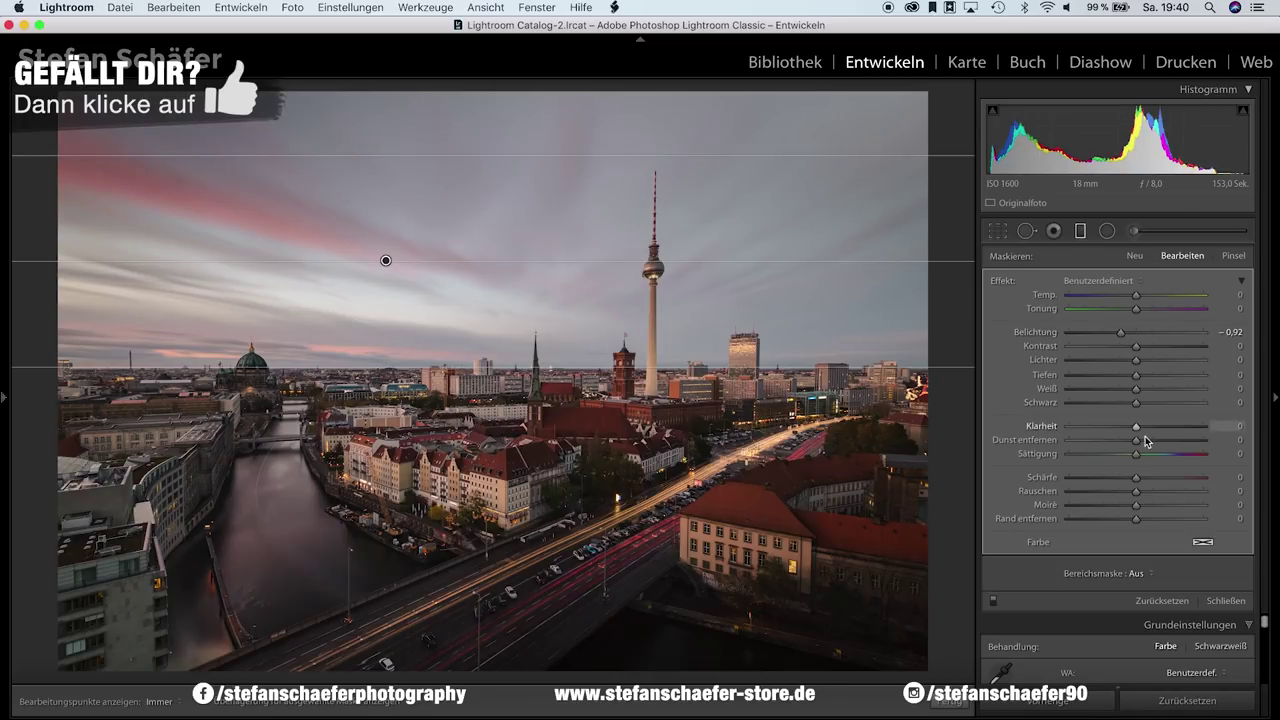
pyautogui.moveTo(1144, 434); pyautogui.dragTo(1168, 430)
pyautogui.moveTo(1149, 349); pyautogui.dragTo(1163, 350)
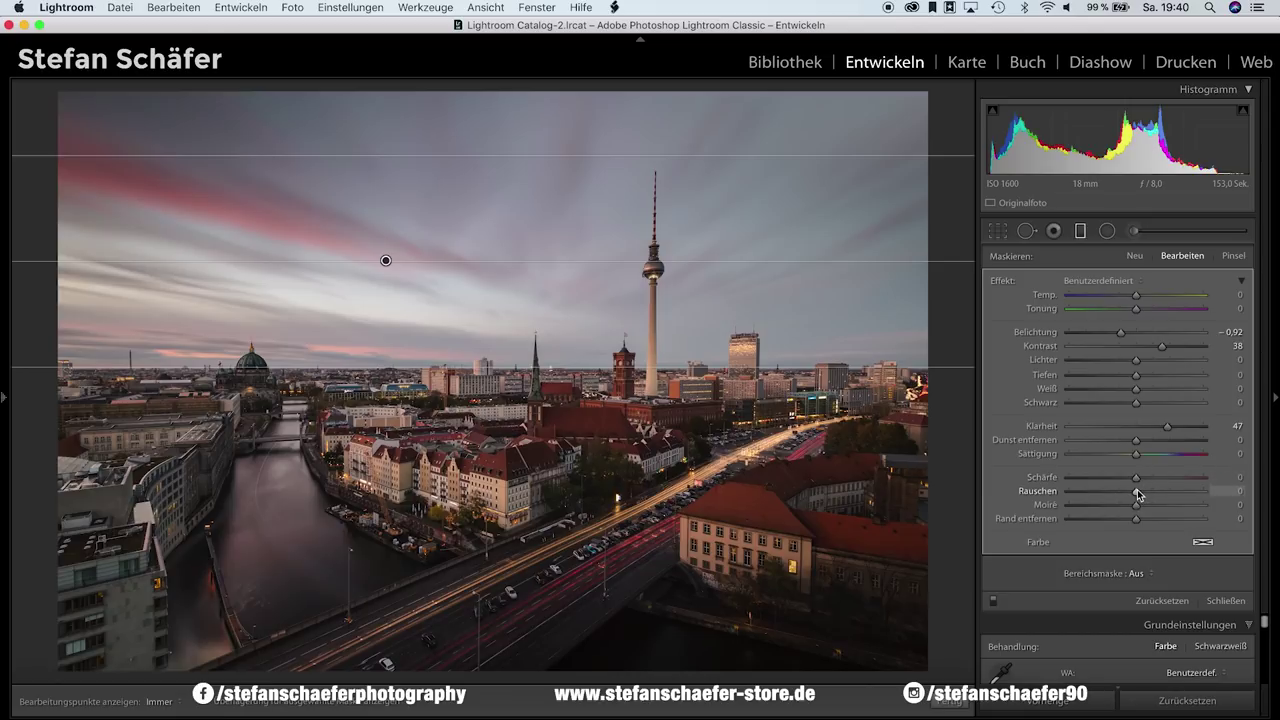
pyautogui.moveTo(1172, 492)
pyautogui.mouseDown()
pyautogui.moveTo(1074, 492)
pyautogui.moveTo(1099, 492)
pyautogui.mouseUp()
pyautogui.moveTo(1103, 494); pyautogui.dragTo(1100, 492)
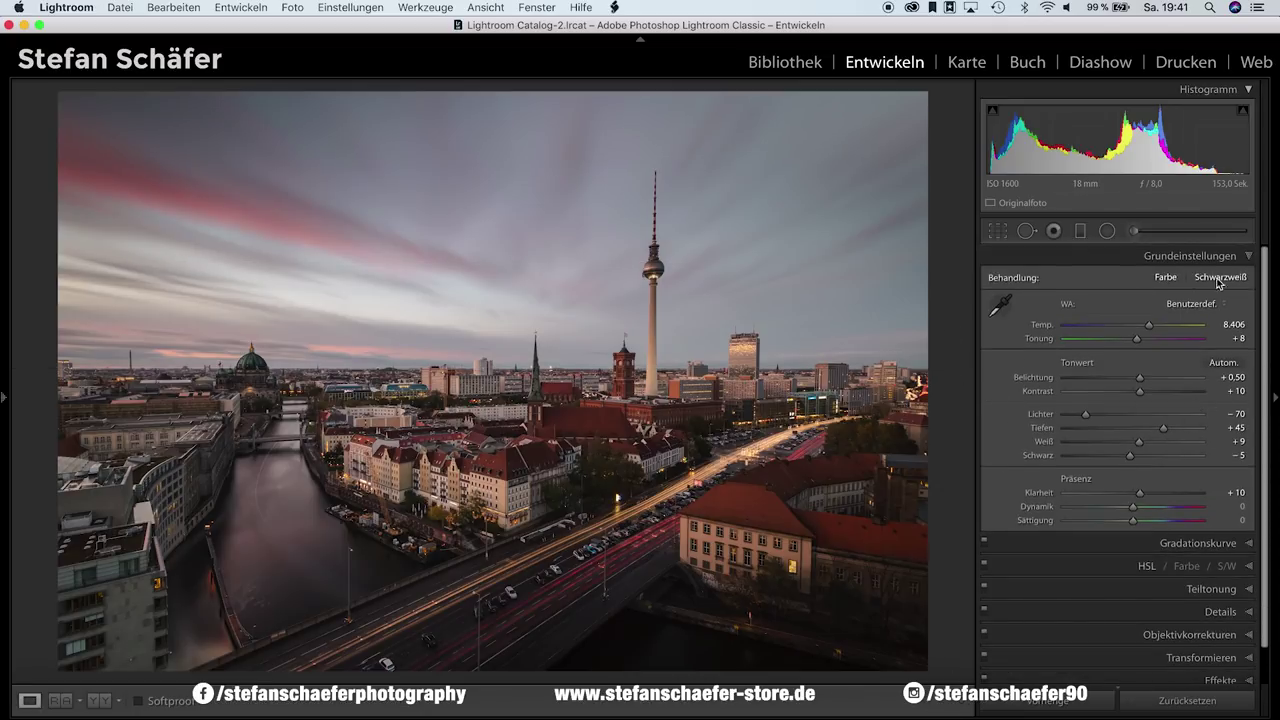
# Paint a +0.66 exposure brush adjustment along the bottom quay and water, then close the brush
pyautogui.press('k')
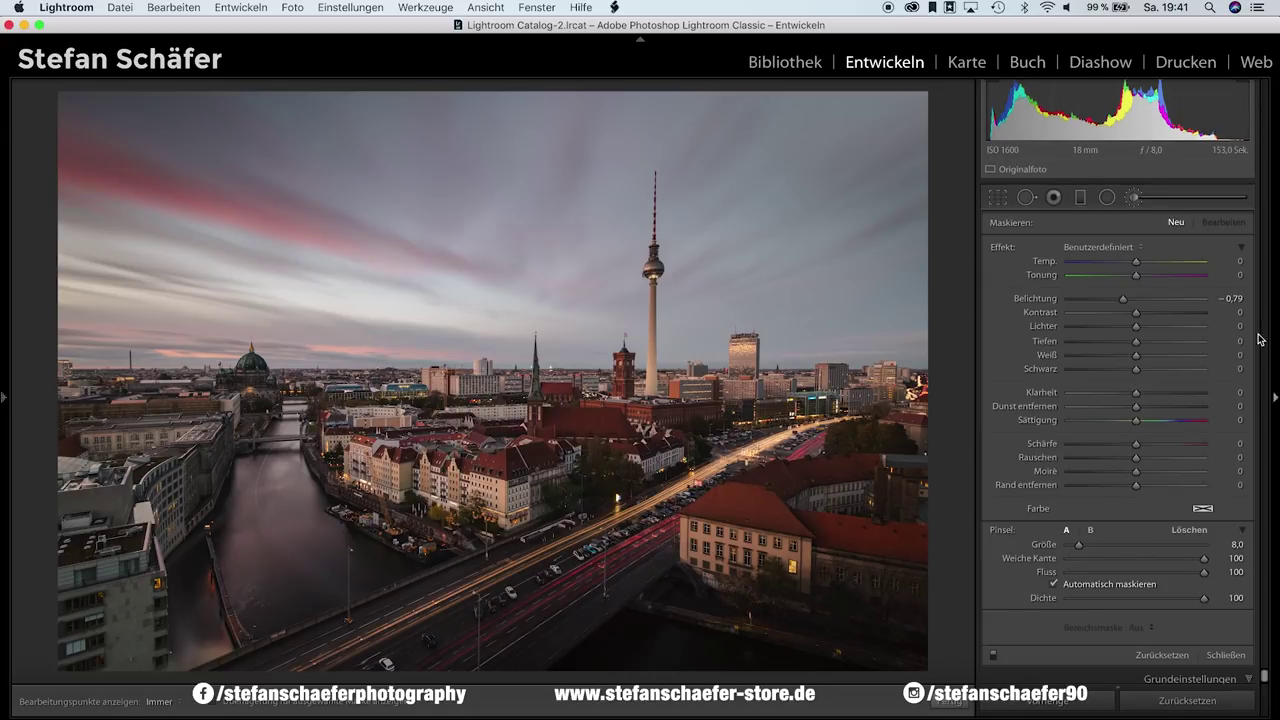
pyautogui.moveTo(1122, 298); pyautogui.dragTo(1151, 300)
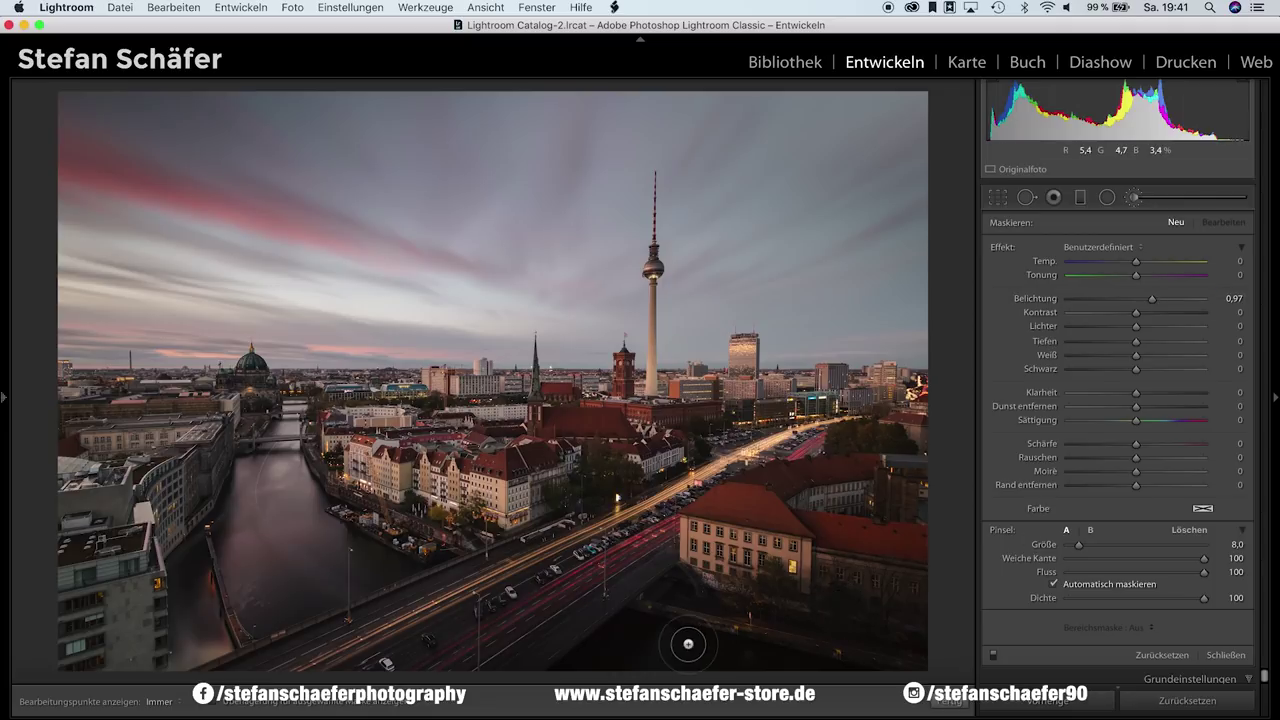
pyautogui.press('h')
pyautogui.moveTo(867, 654)
pyautogui.mouseDown()
pyautogui.moveTo(609, 643)
pyautogui.moveTo(918, 647)
pyautogui.mouseUp()
pyautogui.press('h')
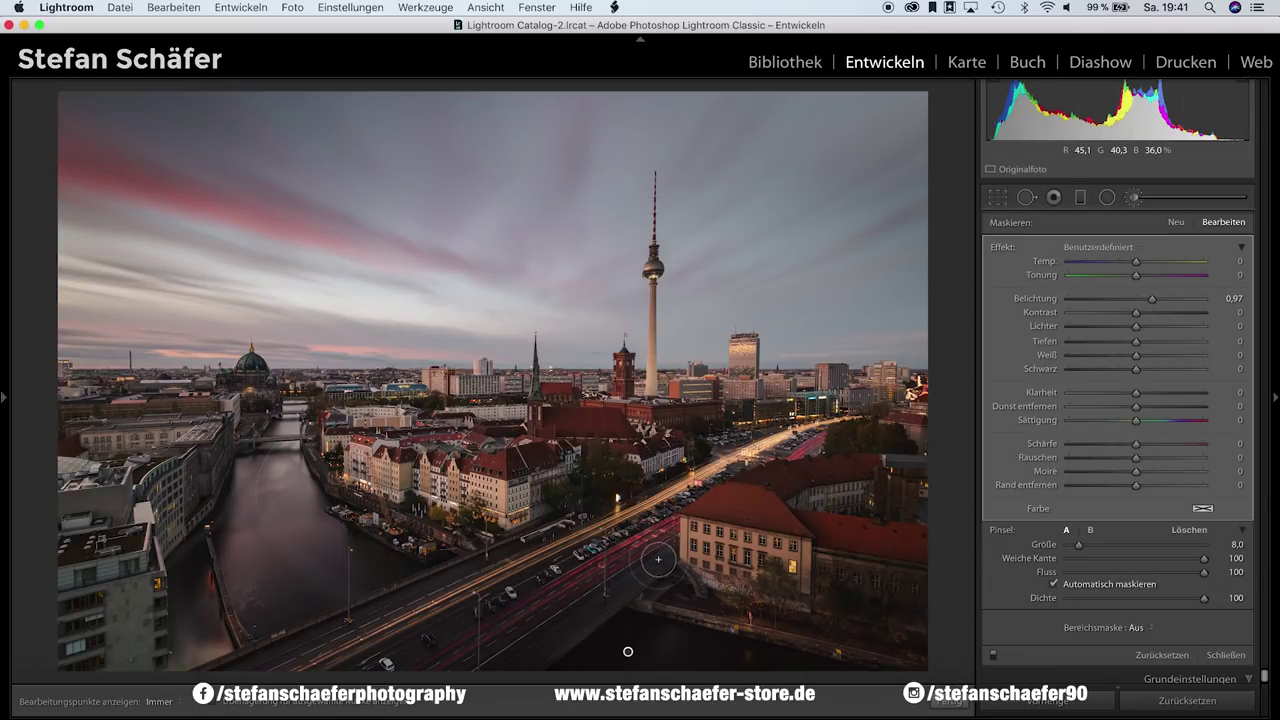
pyautogui.press('alt')
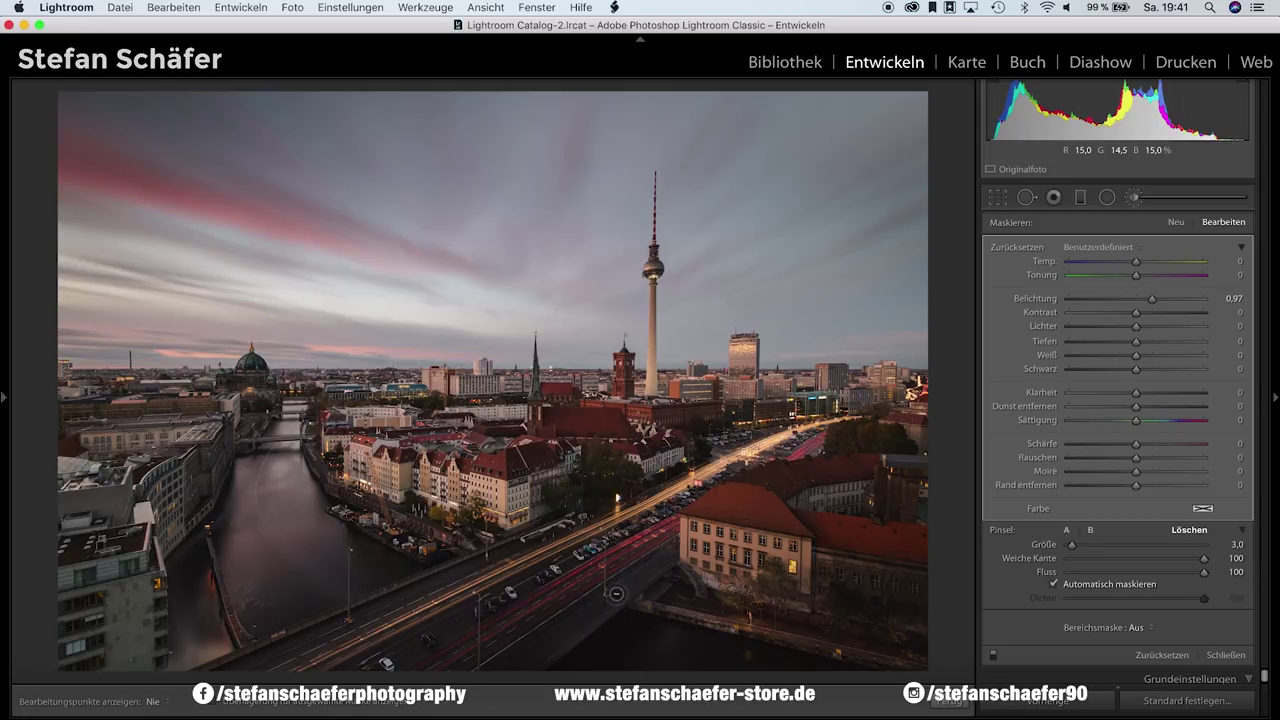
pyautogui.press('h')
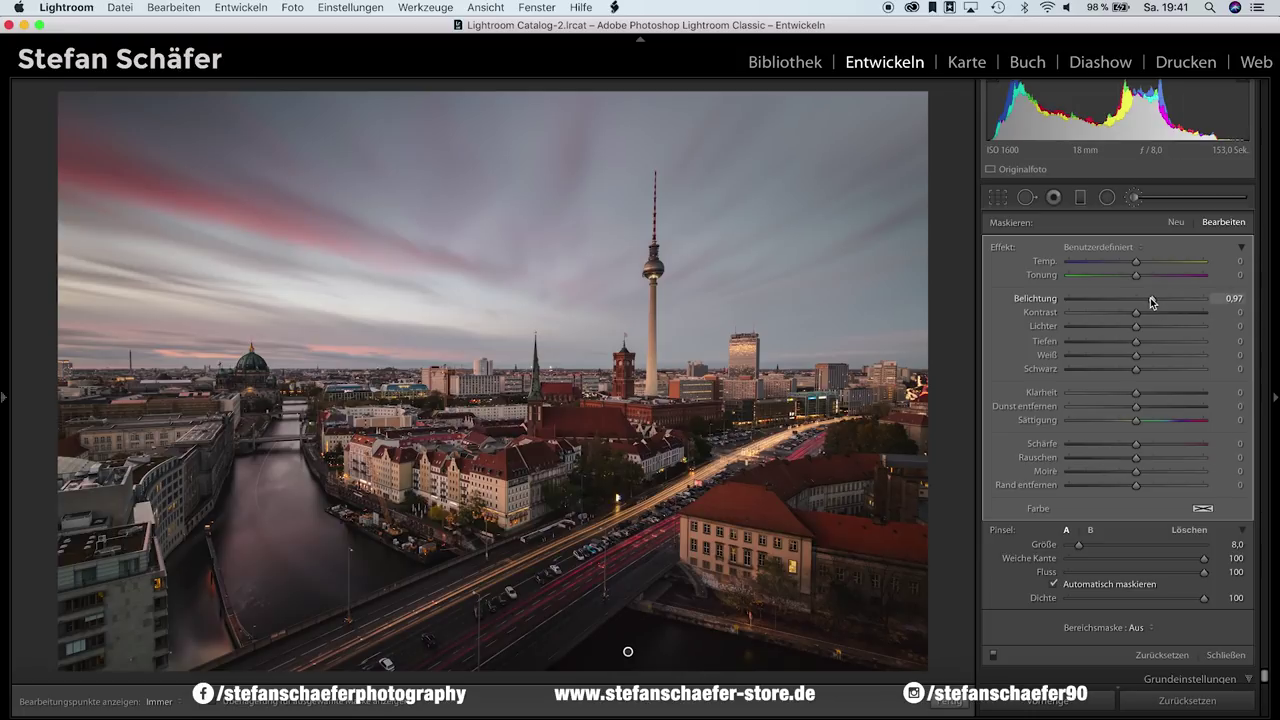
pyautogui.moveTo(1148, 300); pyautogui.dragTo(1146, 300)
pyautogui.press('k')
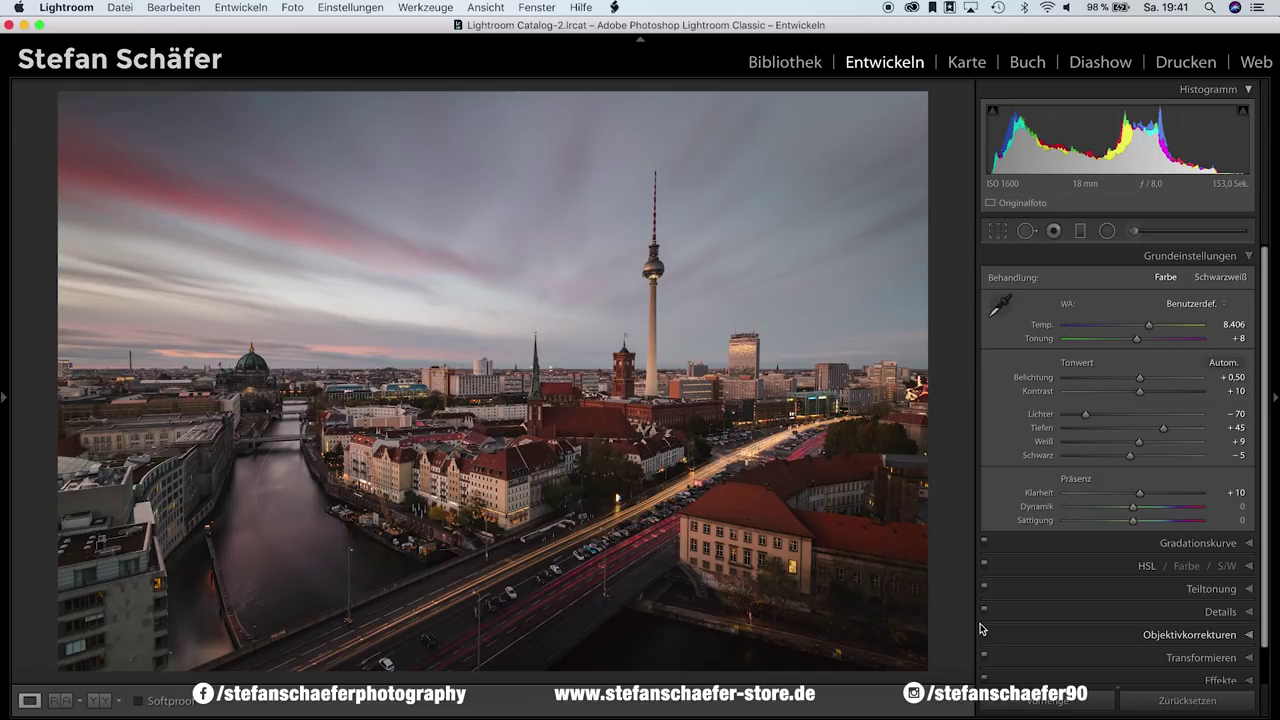
pyautogui.press('\\')
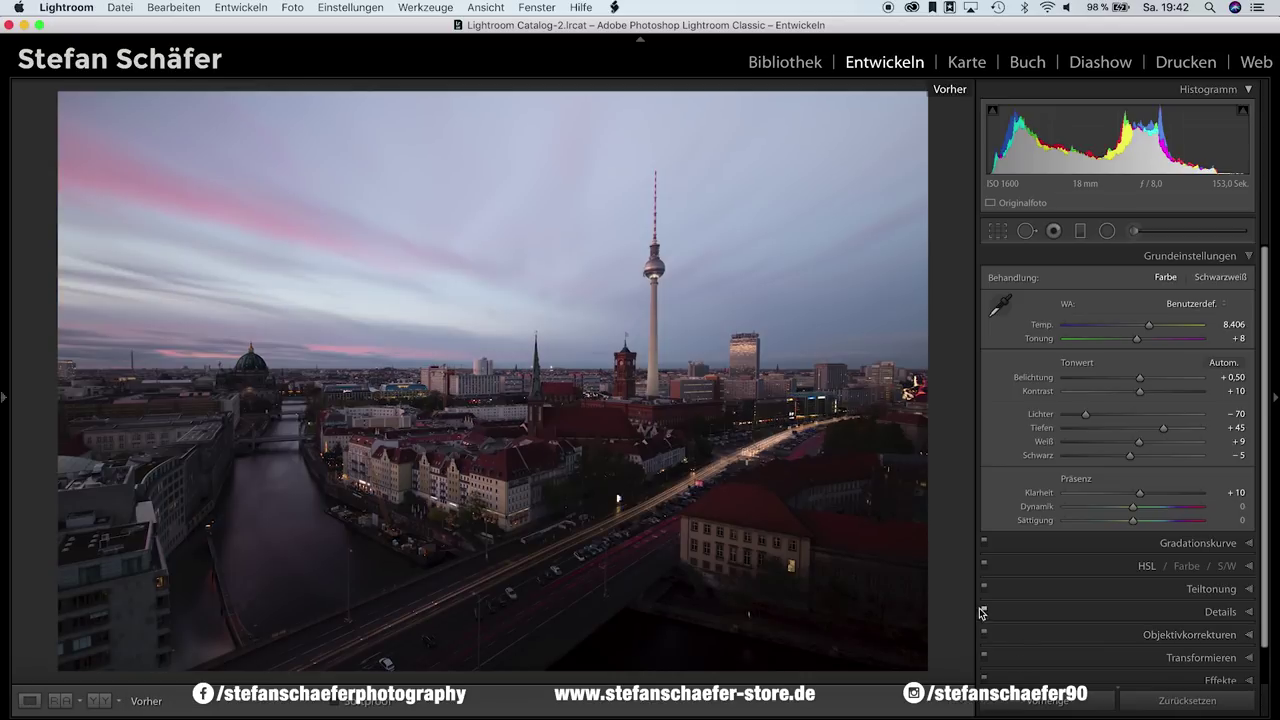
pyautogui.press('\\')
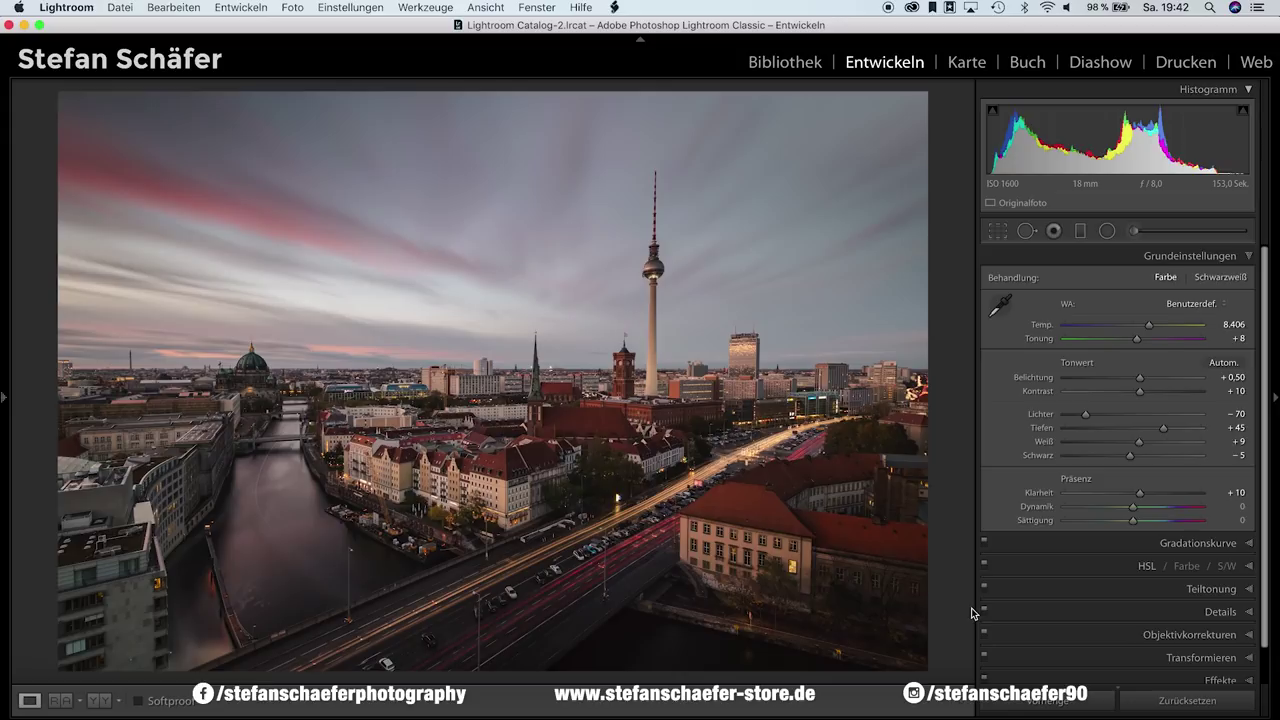